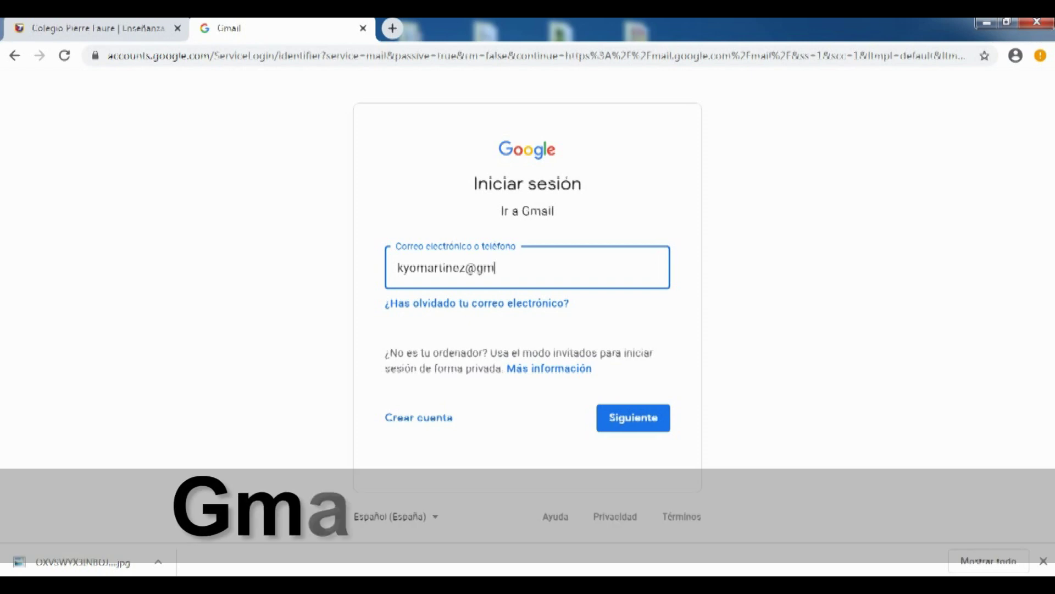
Finish entering the Gmail address, continue, and submit the account password to reach the inbox
{"action": "type", "text": "m"}
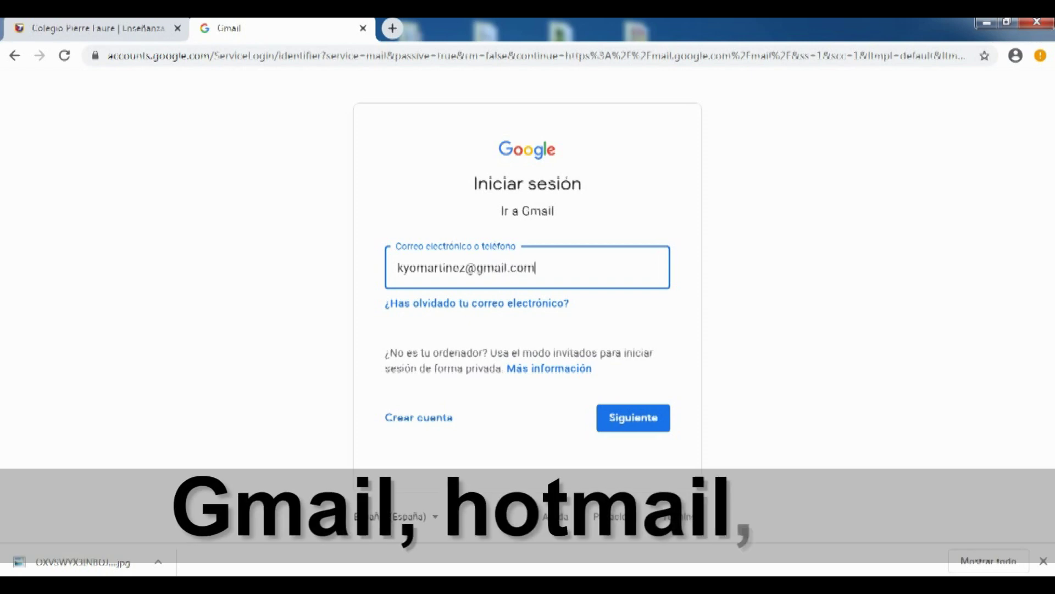
{"action": "key", "text": "Tab"}
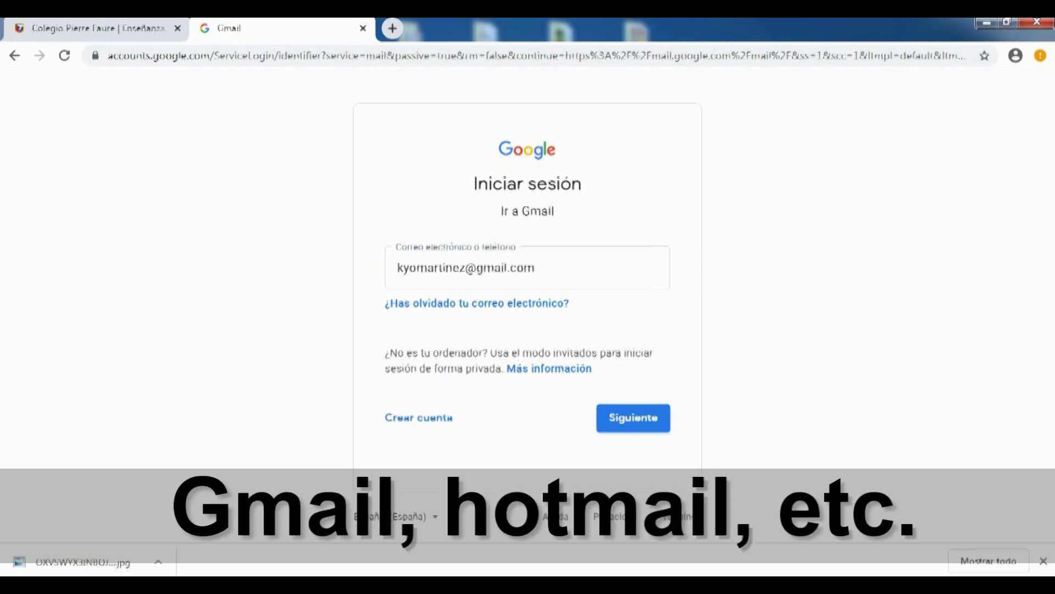
{"action": "left_click", "coordinate": [640, 416]}
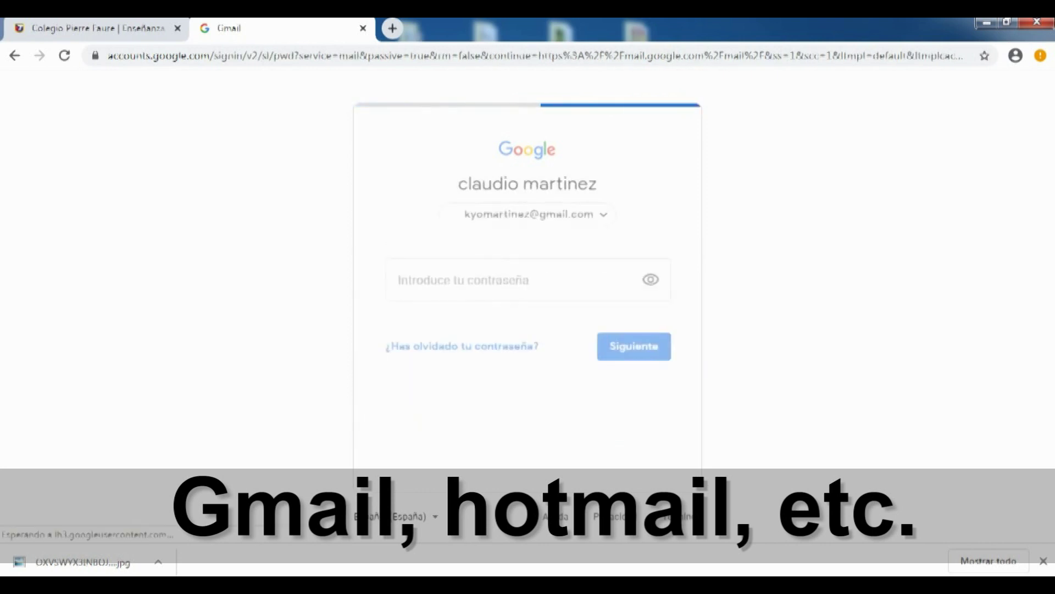
{"action": "type", "text": "••"}
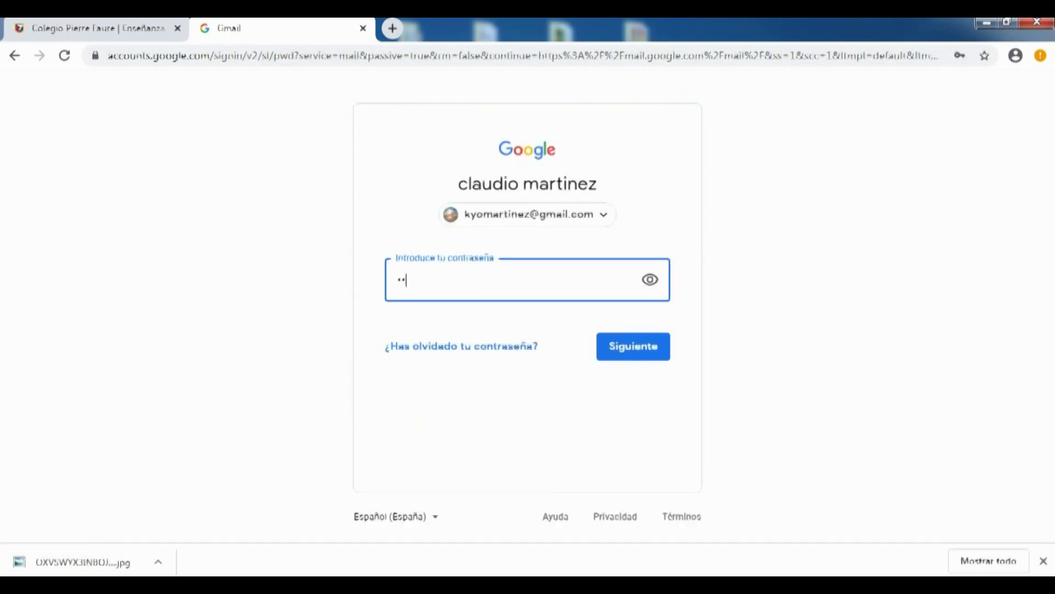
{"action": "type", "text": "••••••••••••••••"}
{"action": "key", "text": "Return"}
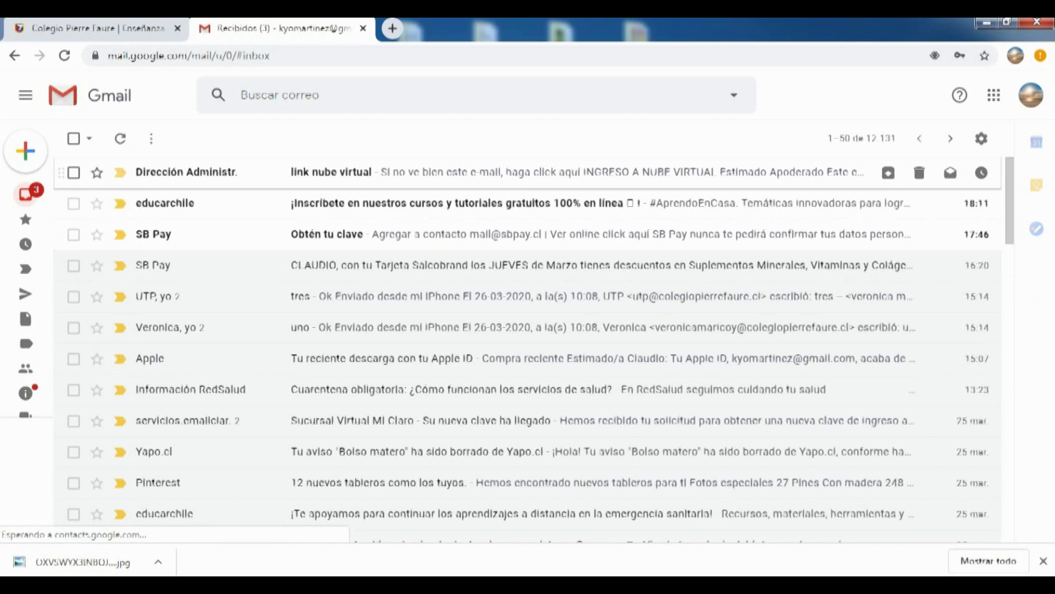
Open the 'link nube virtual' email and launch its shared Drive folder link
{"action": "left_click", "coordinate": [330, 172]}
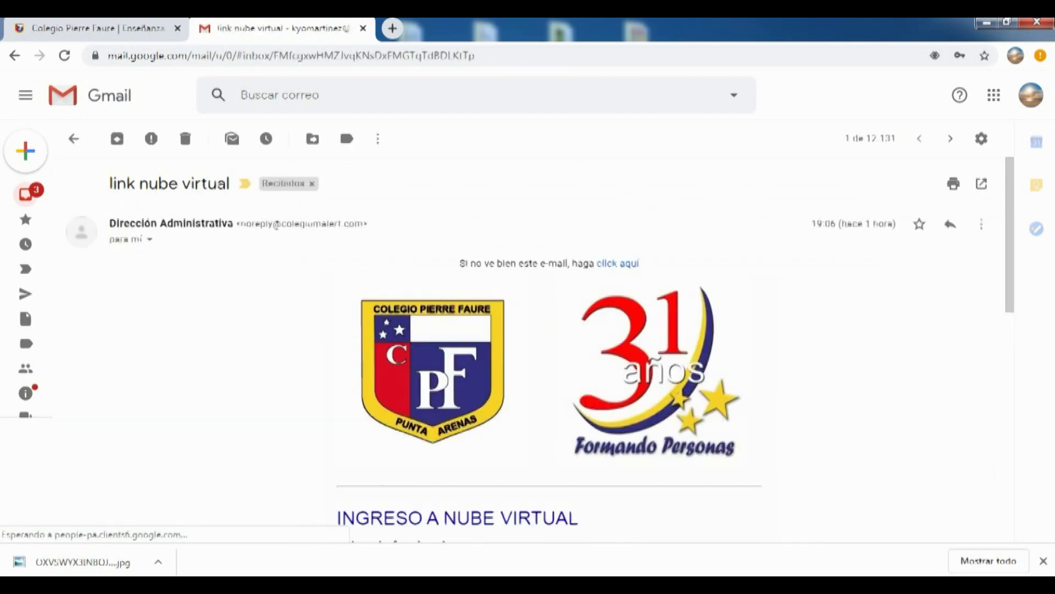
{"action": "scroll", "coordinate": [550, 352], "scroll_direction": "down", "scroll_amount": 2}
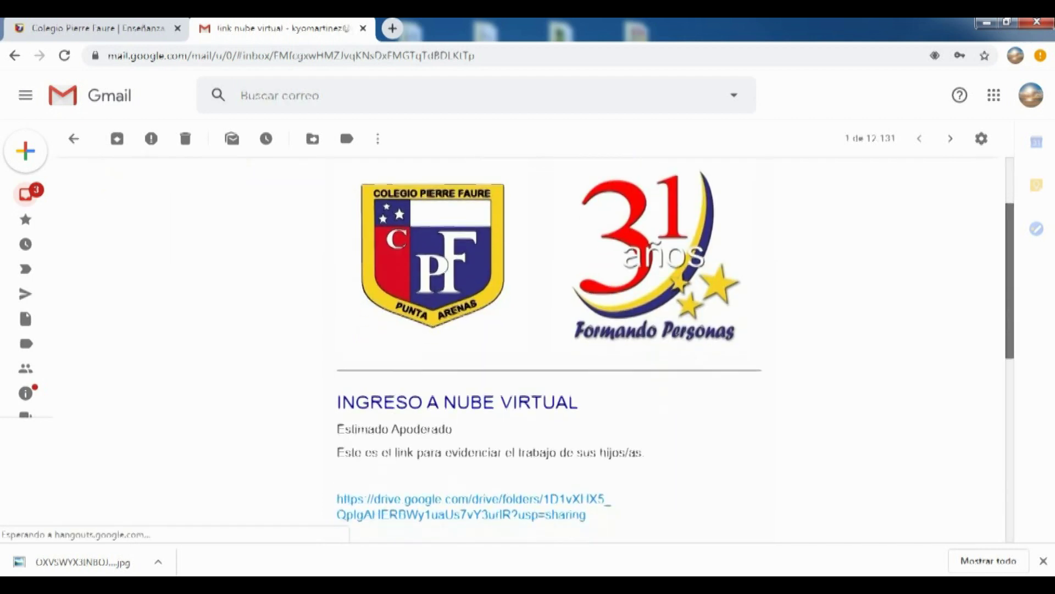
{"action": "scroll", "coordinate": [550, 351], "scroll_direction": "down", "scroll_amount": 2}
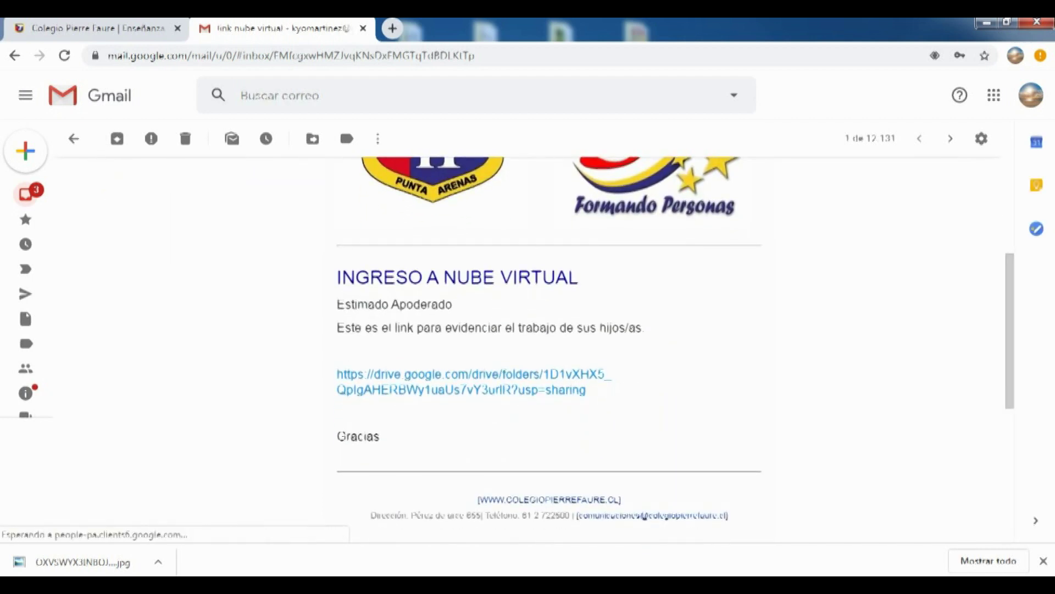
{"action": "left_click", "coordinate": [467, 375]}
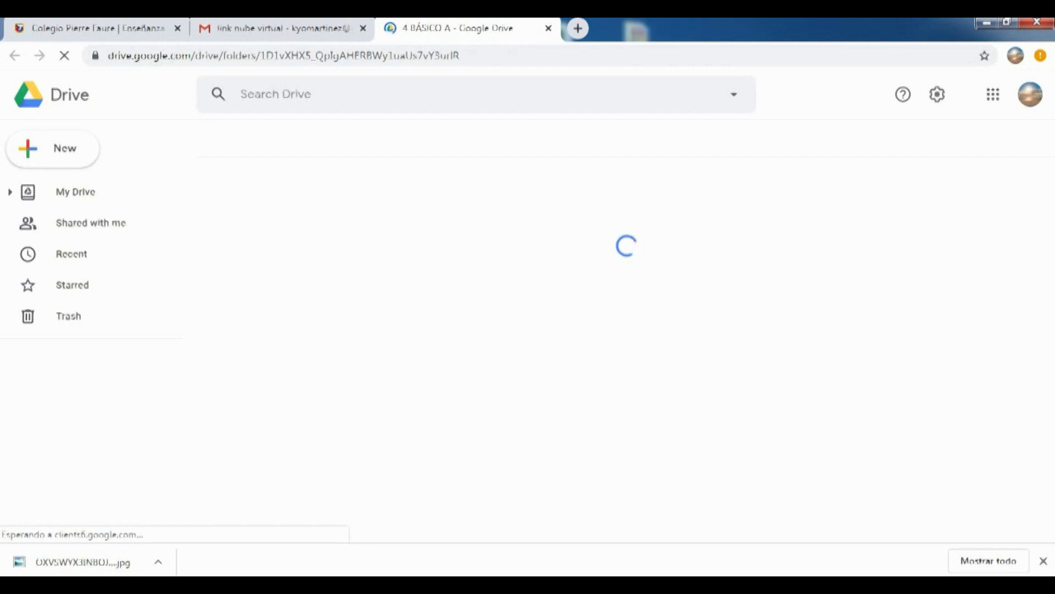
Back in the Gmail message, select the email body including the full Drive link
{"action": "key", "text": "ctrl+shift+Tab"}
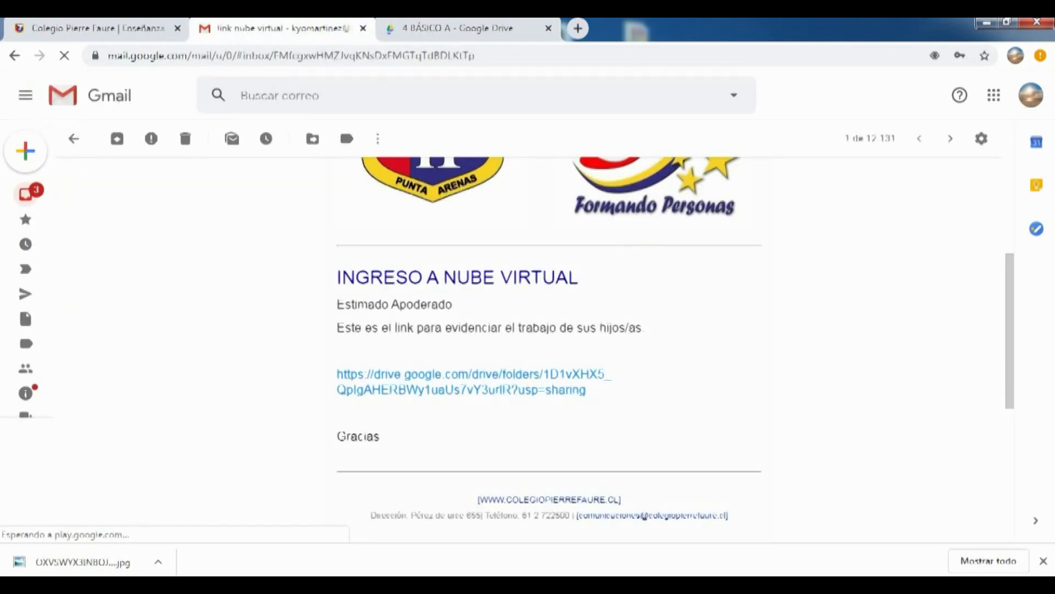
{"action": "left_click_drag", "start_coordinate": [337, 269], "coordinate": [511, 389]}
{"action": "left_click", "coordinate": [511, 389]}
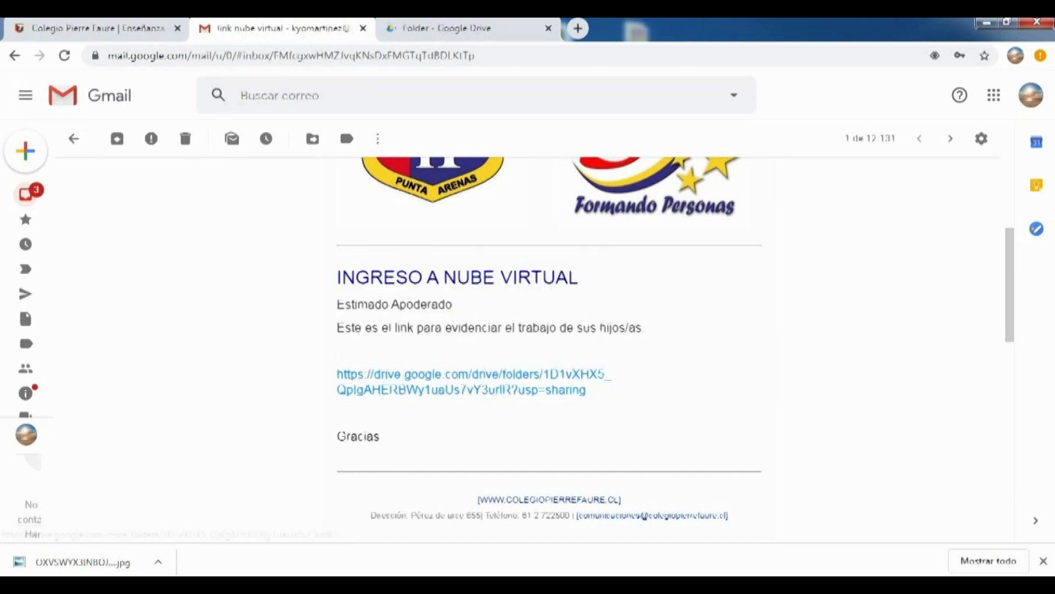
{"action": "left_click_drag", "start_coordinate": [337, 160], "coordinate": [337, 375]}
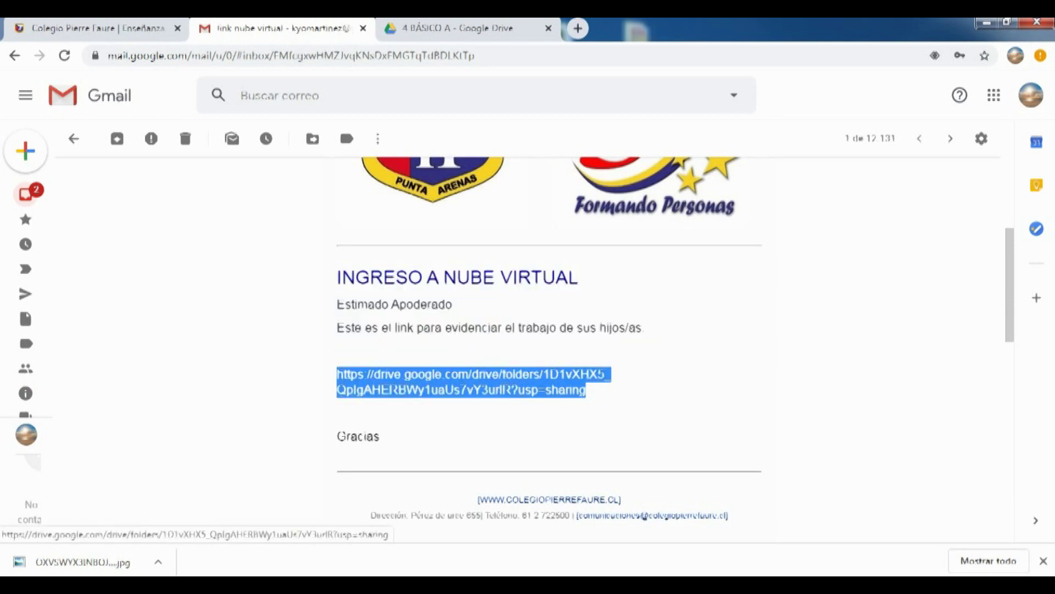
Copy the Drive link and paste it into a new tab's address bar to load '4 BÁSICO A'
{"action": "right_click", "coordinate": [354, 378]}
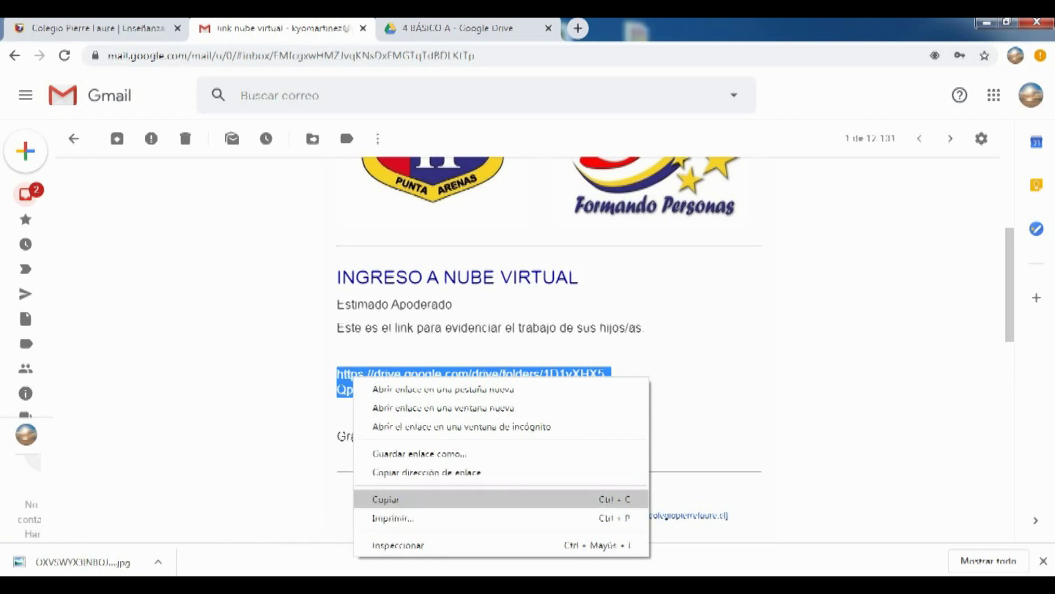
{"action": "left_click", "coordinate": [386, 499]}
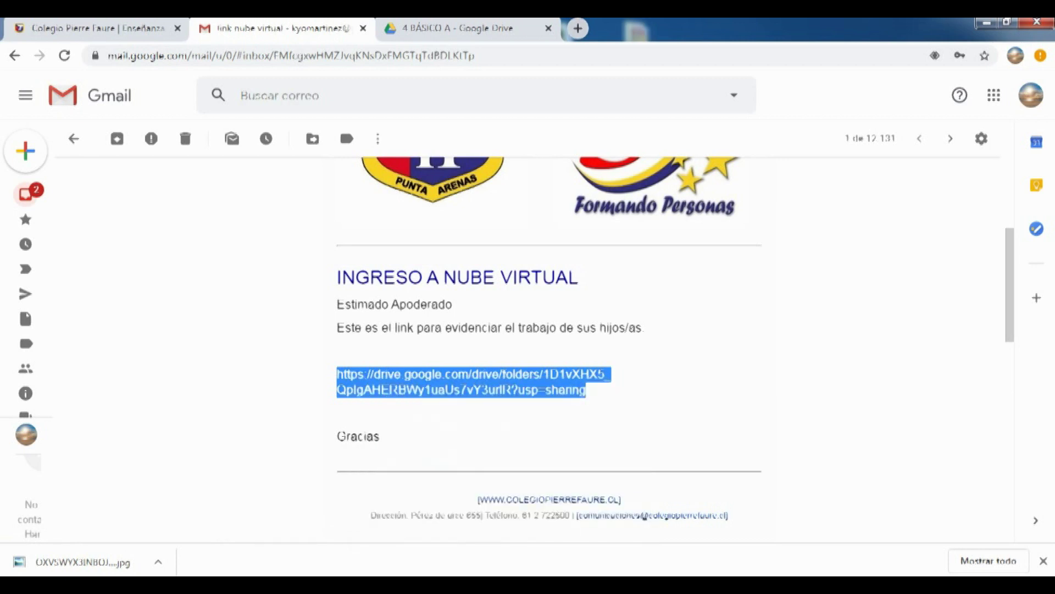
{"action": "left_click", "coordinate": [578, 28]}
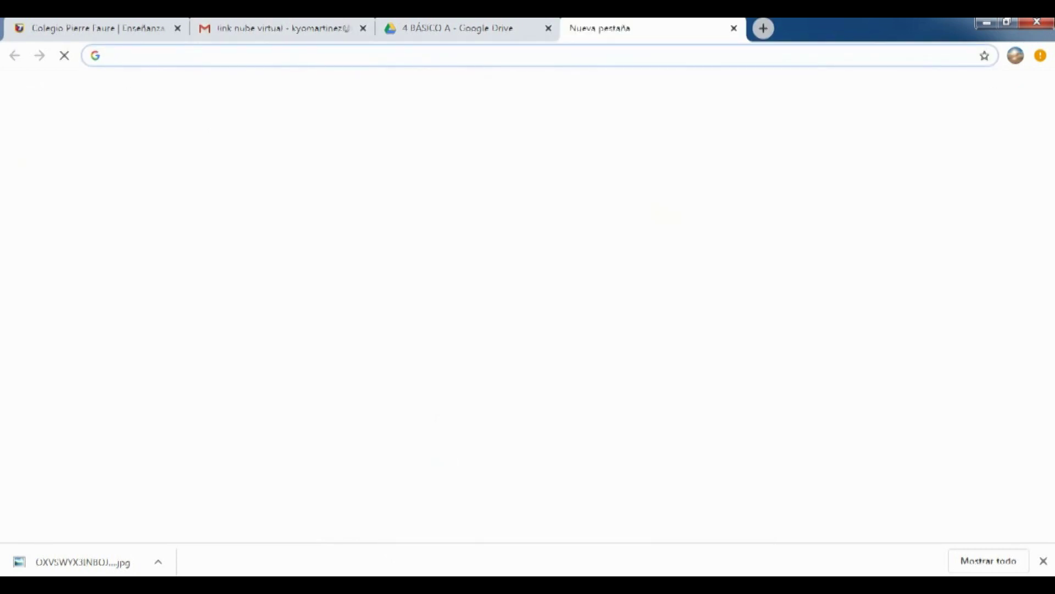
{"action": "right_click", "coordinate": [580, 55]}
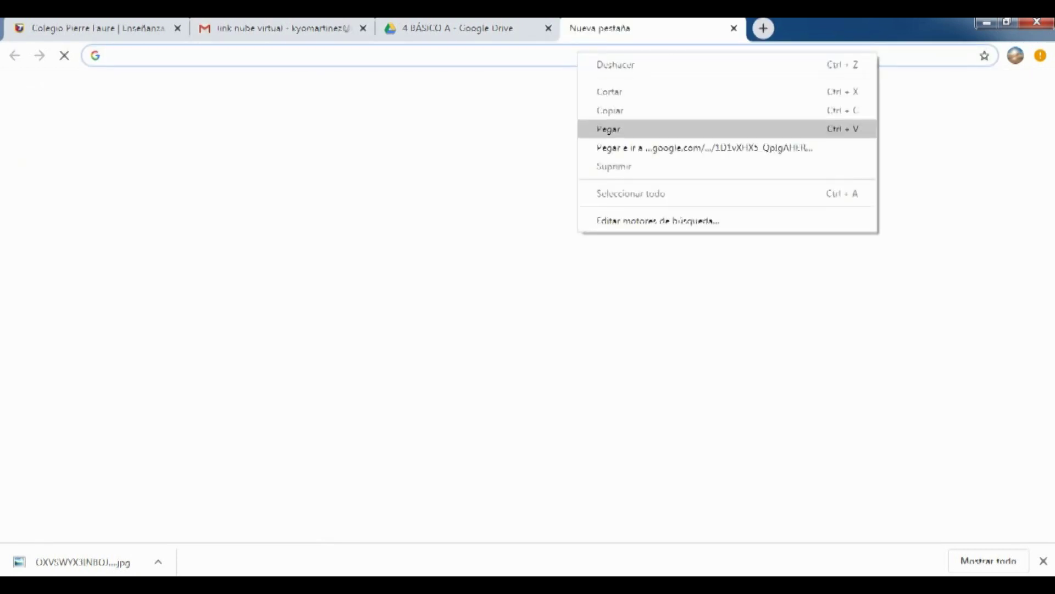
{"action": "left_click", "coordinate": [604, 128]}
{"action": "key", "text": "Return"}
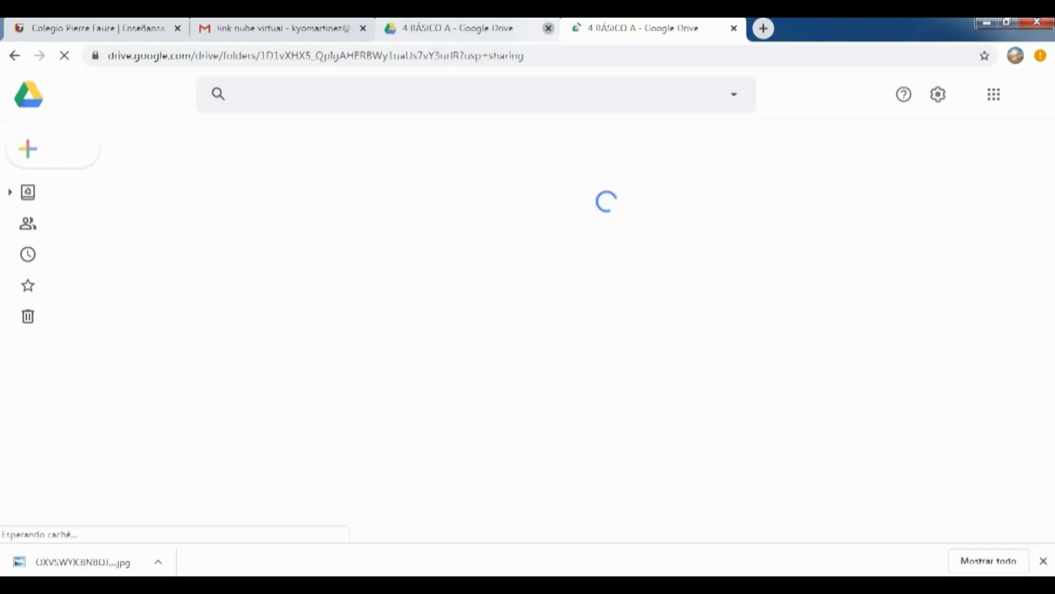
Close the duplicate '4 BÁSICO A' Drive tab
{"action": "left_click", "coordinate": [548, 28]}
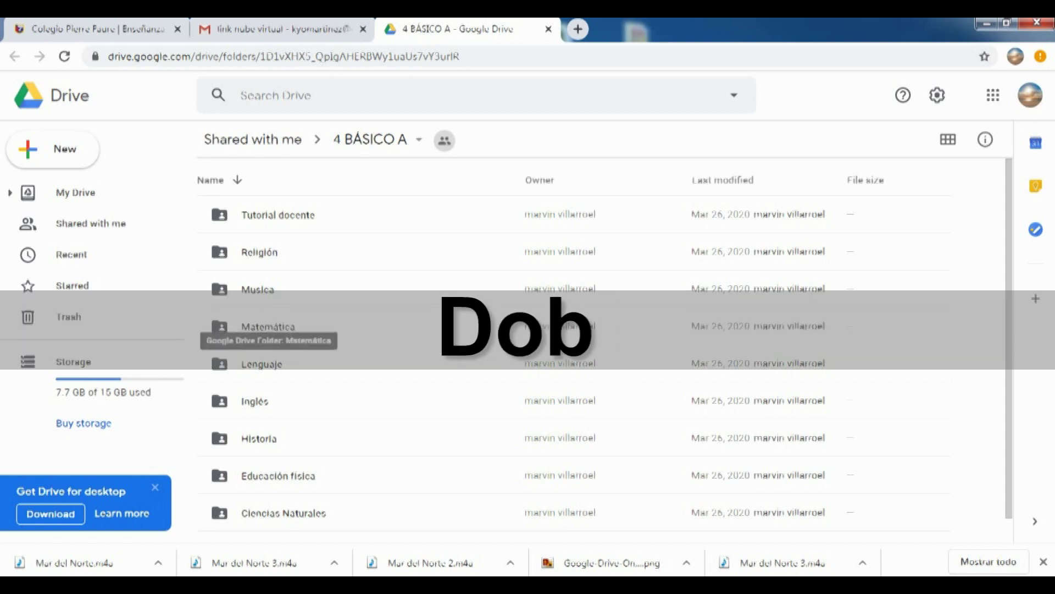
Open Matemática and create a new folder named with the student's full name
{"action": "double_click", "coordinate": [268, 327]}
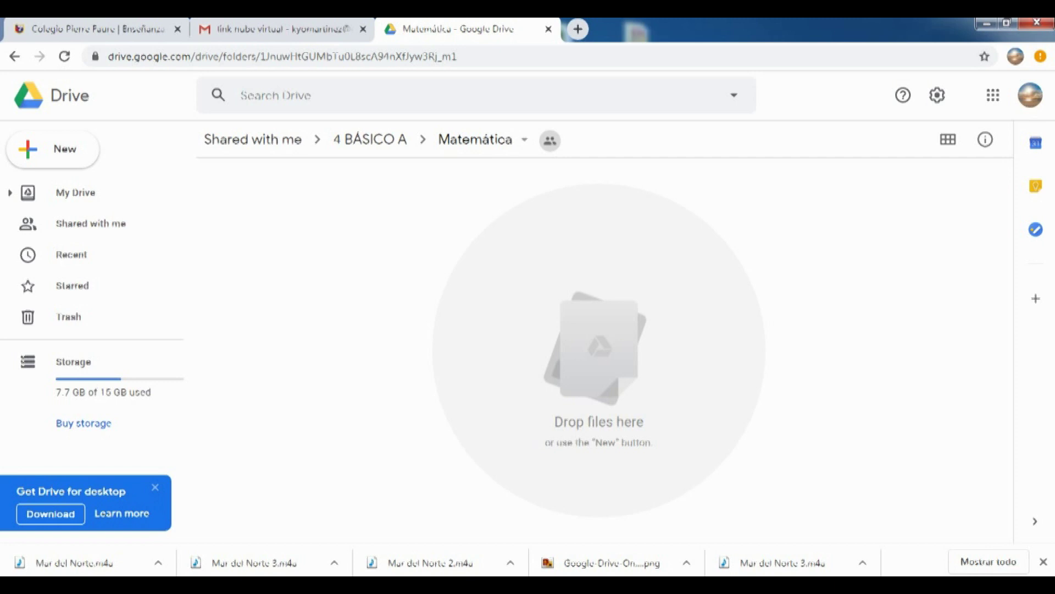
{"action": "left_click", "coordinate": [54, 149]}
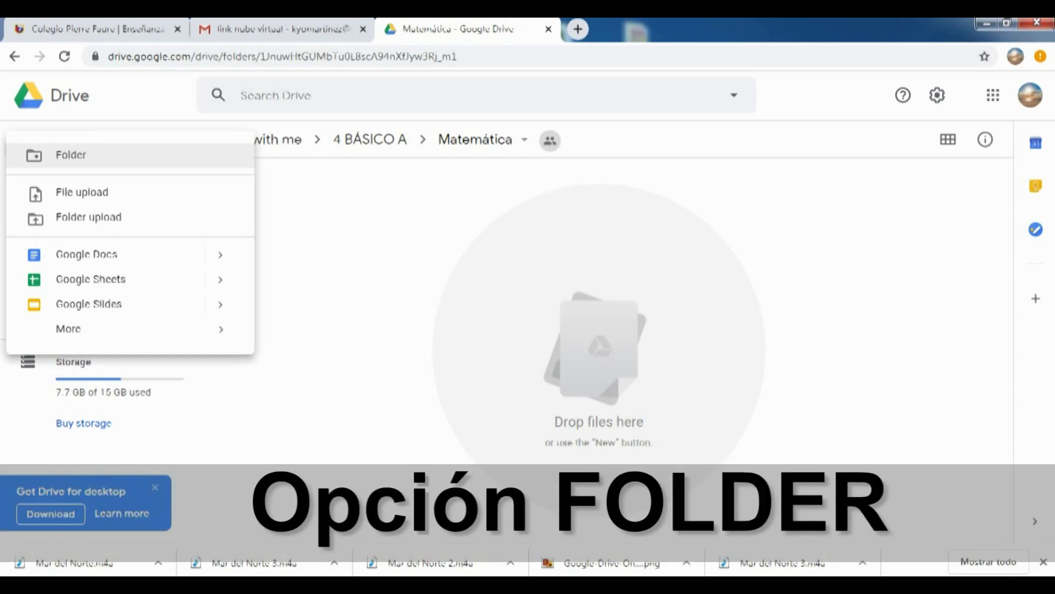
{"action": "left_click", "coordinate": [71, 155]}
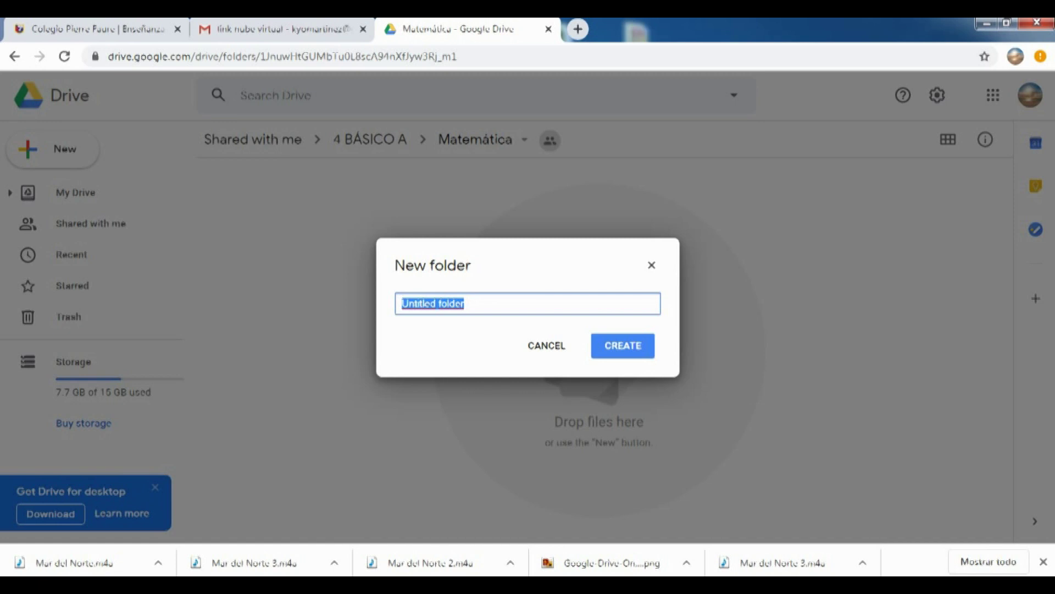
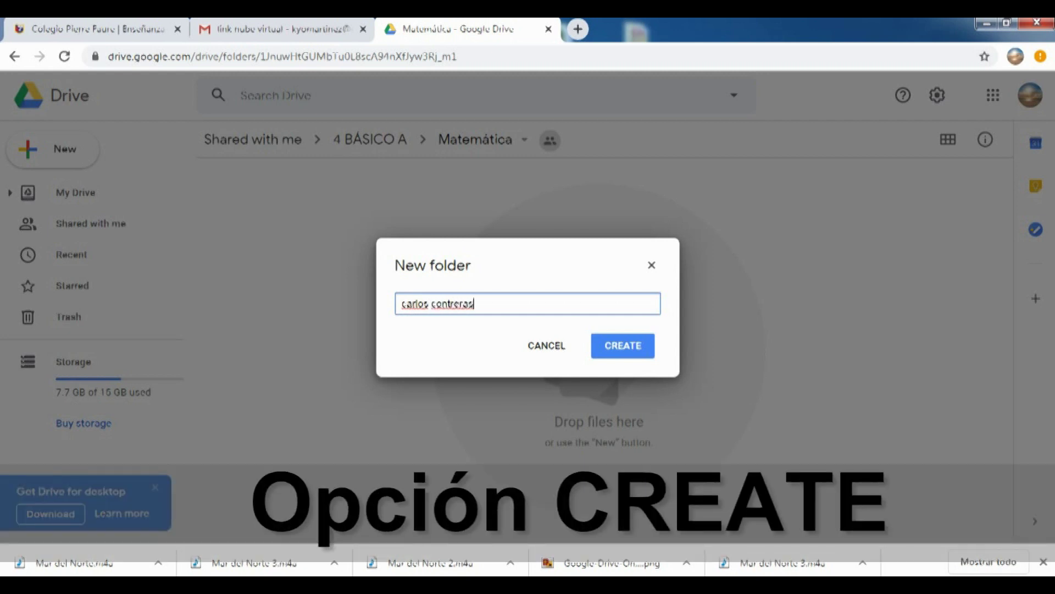
{"action": "left_click", "coordinate": [623, 345]}
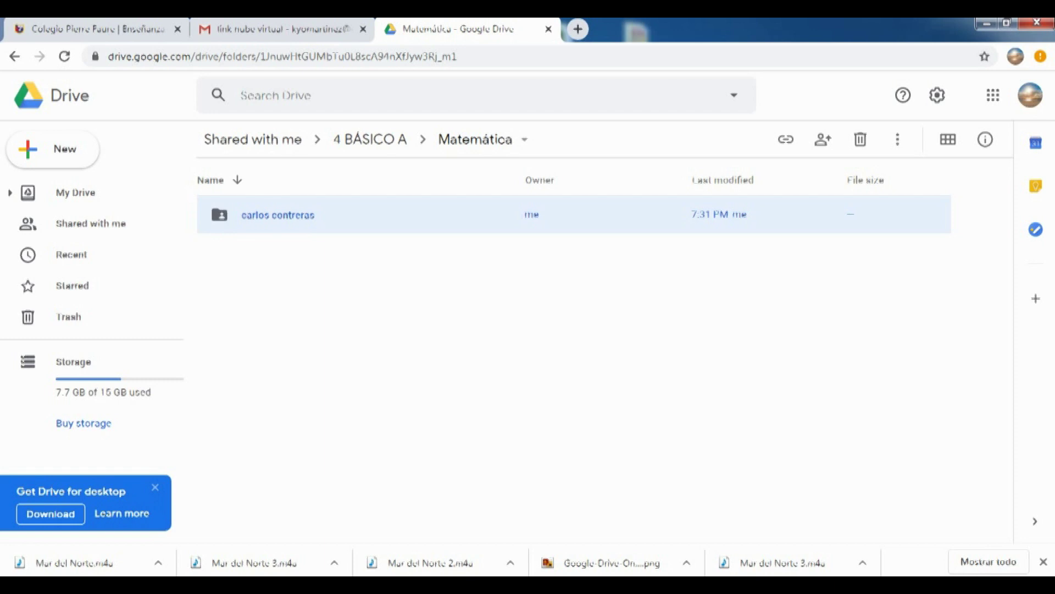
Create an 'otra carpeta' folder, open the student's folder, and minimize the browser
{"action": "right_click", "coordinate": [587, 146]}
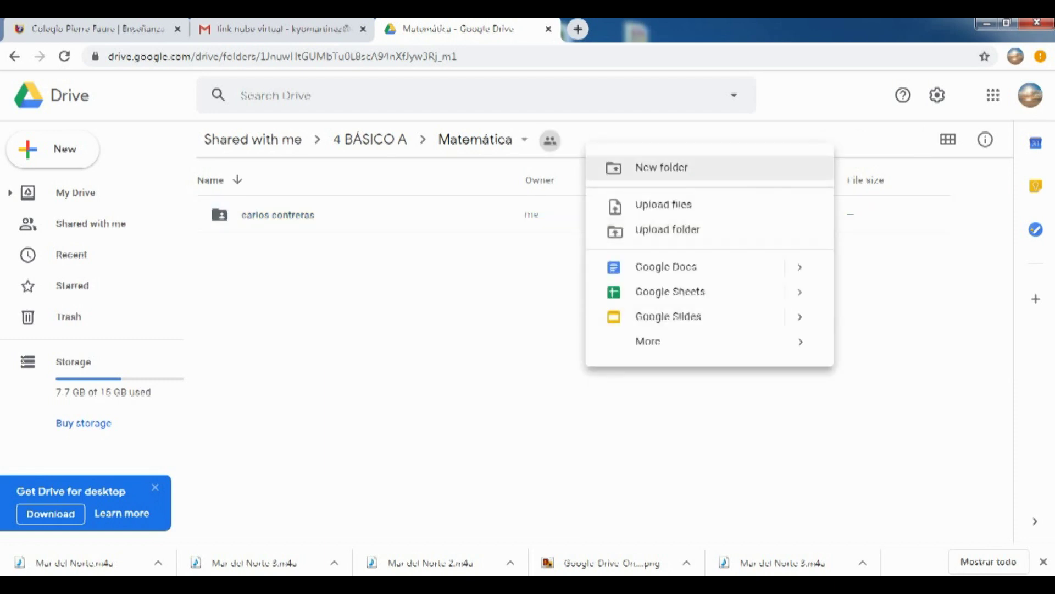
{"action": "left_click", "coordinate": [661, 167]}
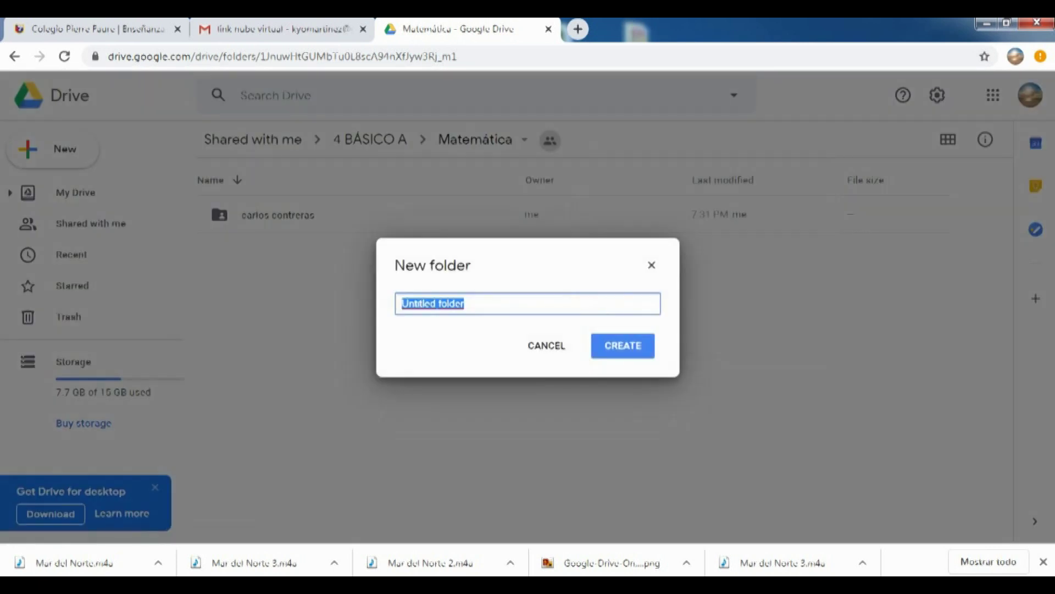
{"action": "type", "text": "tra"}
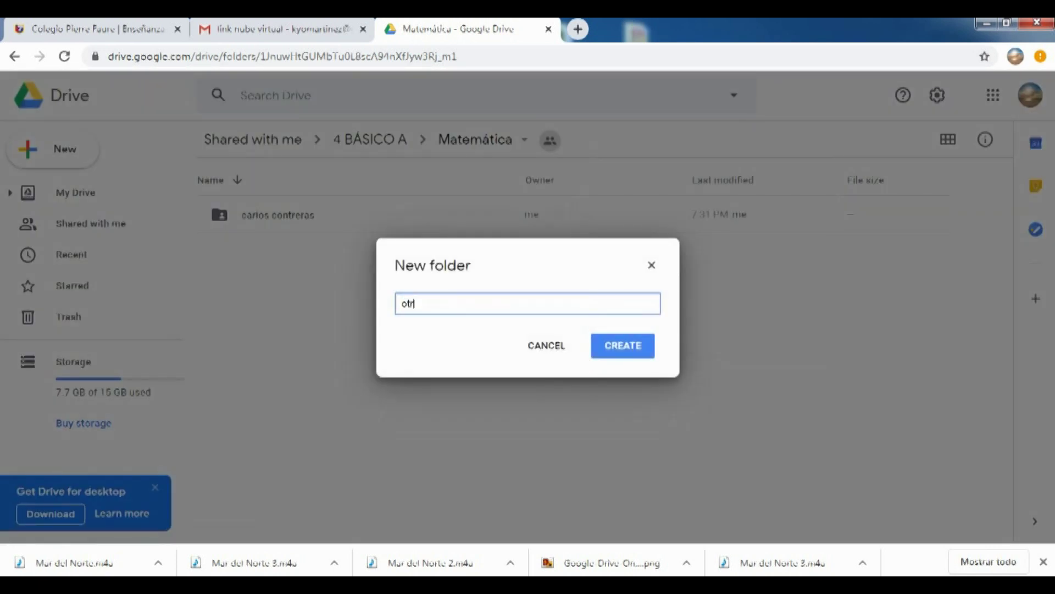
{"action": "type", "text": " carpeta"}
{"action": "key", "text": "Return"}
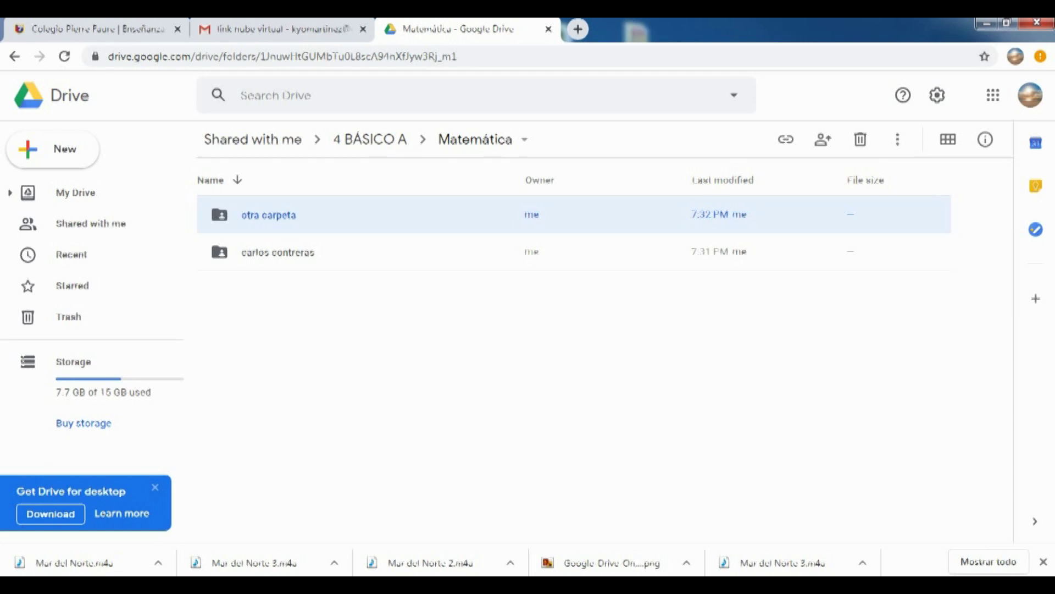
{"action": "double_click", "coordinate": [278, 252]}
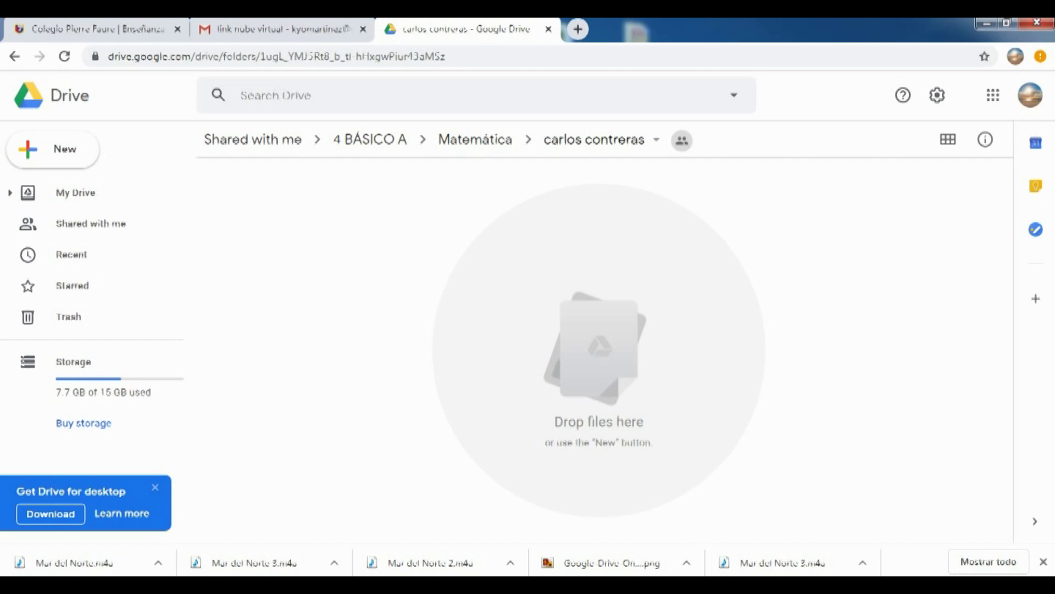
{"action": "left_click", "coordinate": [987, 23]}
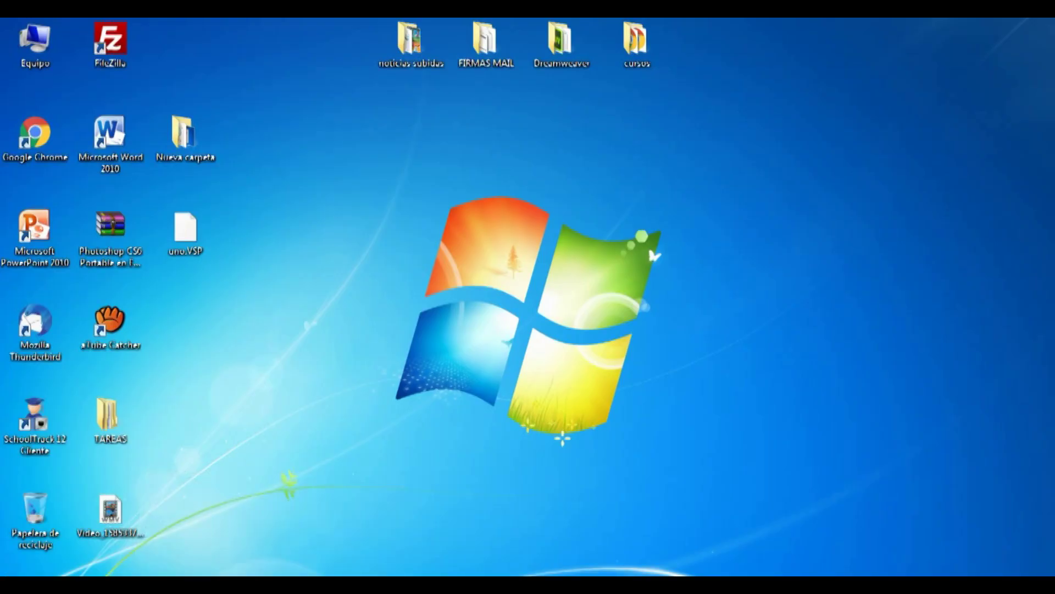
Open TAREAS, view CIENCIAS maximized with extra large icons, then go back to TAREAS
{"action": "double_click", "coordinate": [110, 420]}
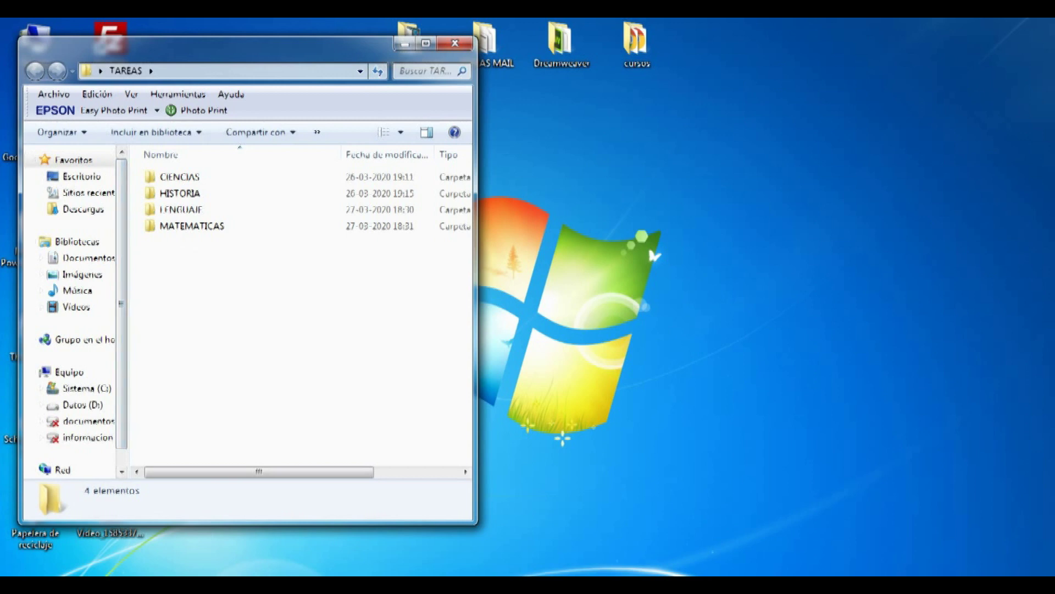
{"action": "double_click", "coordinate": [180, 176]}
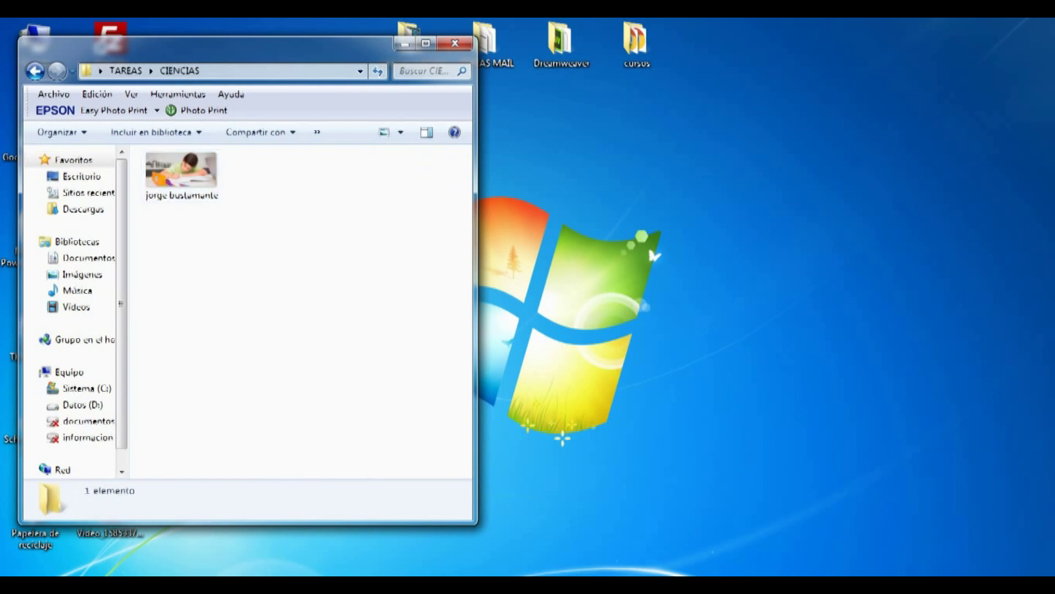
{"action": "left_click", "coordinate": [425, 43]}
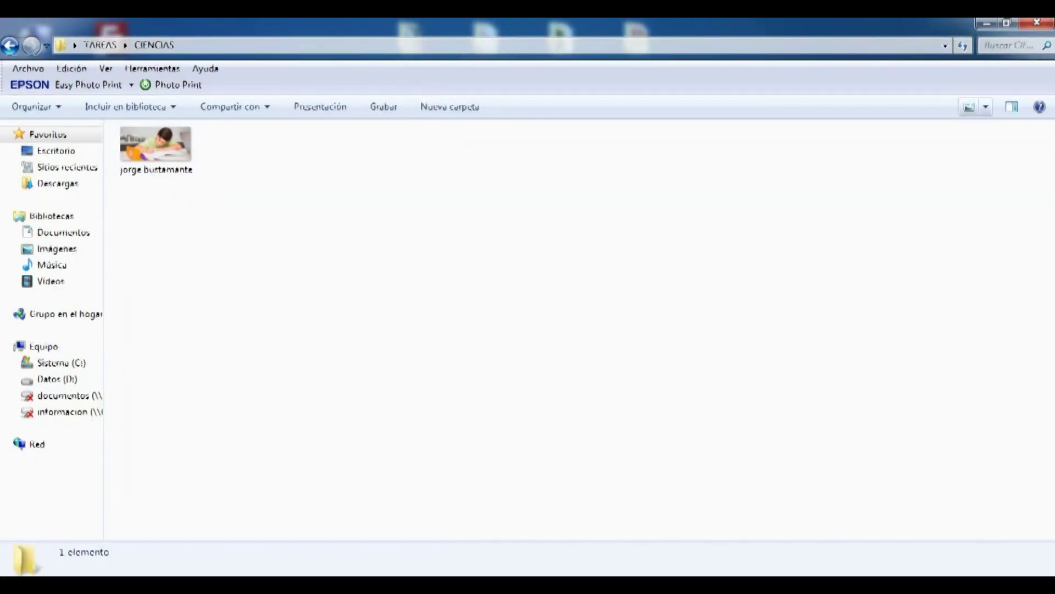
{"action": "left_click", "coordinate": [986, 107]}
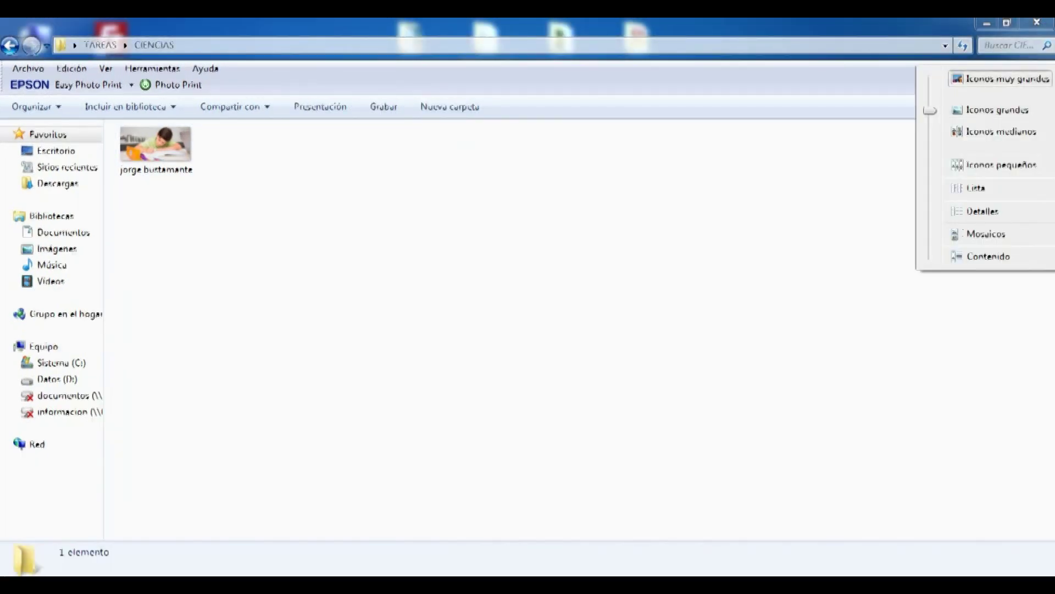
{"action": "left_click", "coordinate": [1011, 78]}
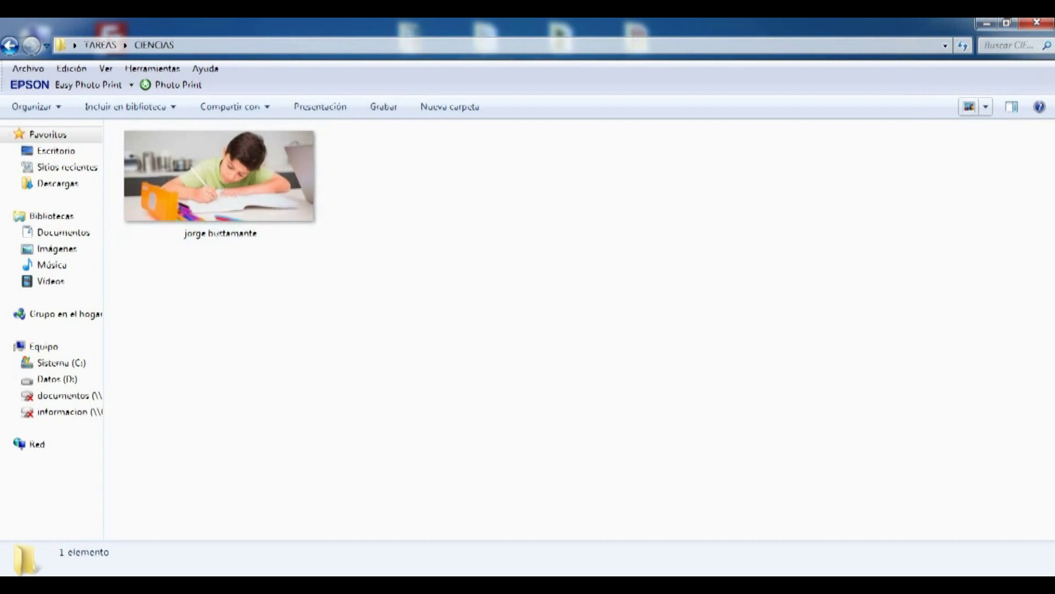
{"action": "left_click", "coordinate": [10, 45]}
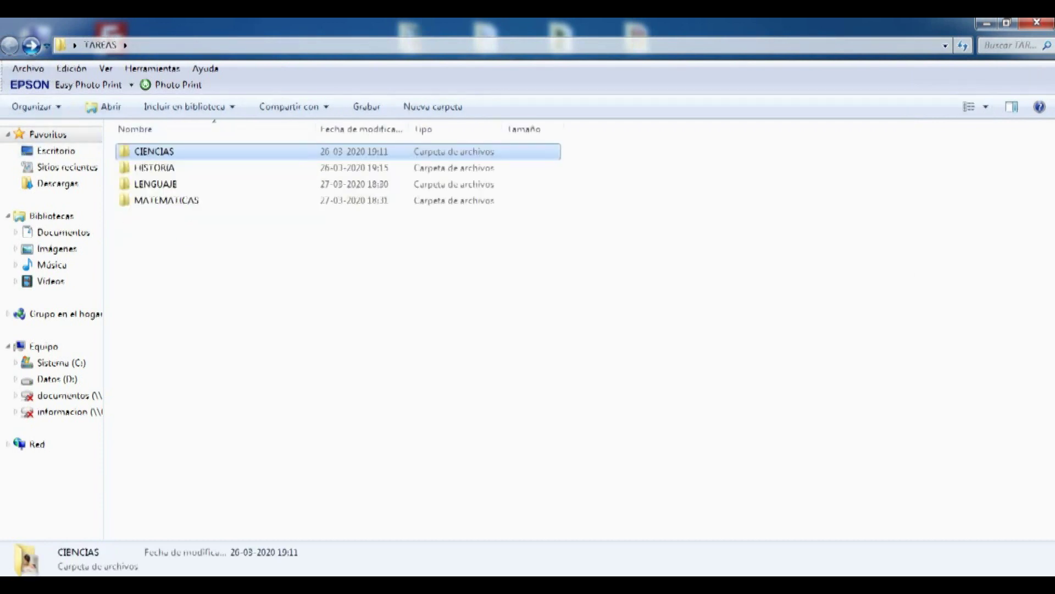
{"action": "double_click", "coordinate": [147, 167]}
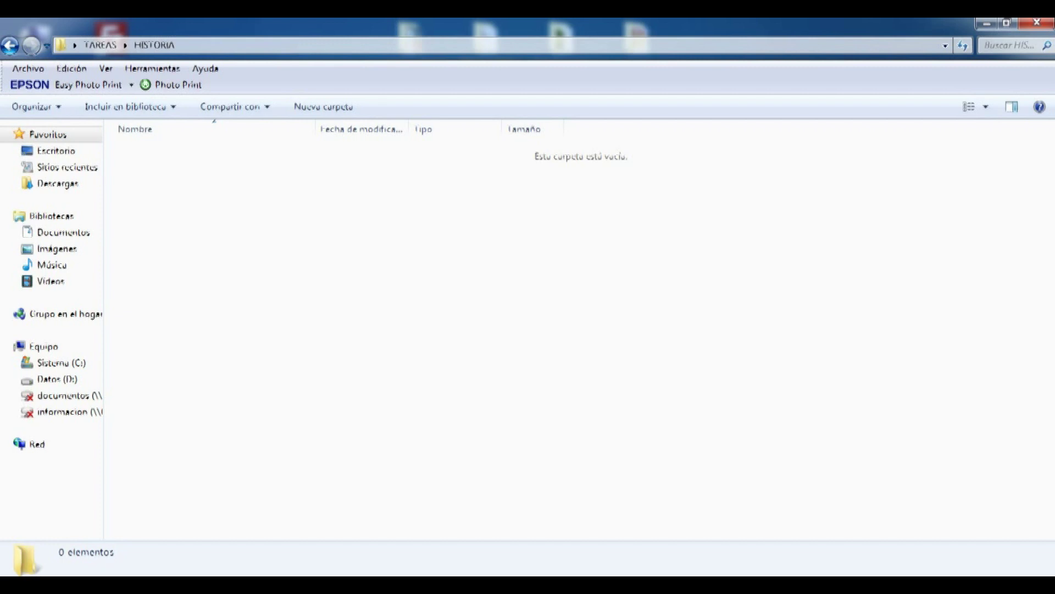
{"action": "key", "text": "alt+Left"}
{"action": "double_click", "coordinate": [156, 183]}
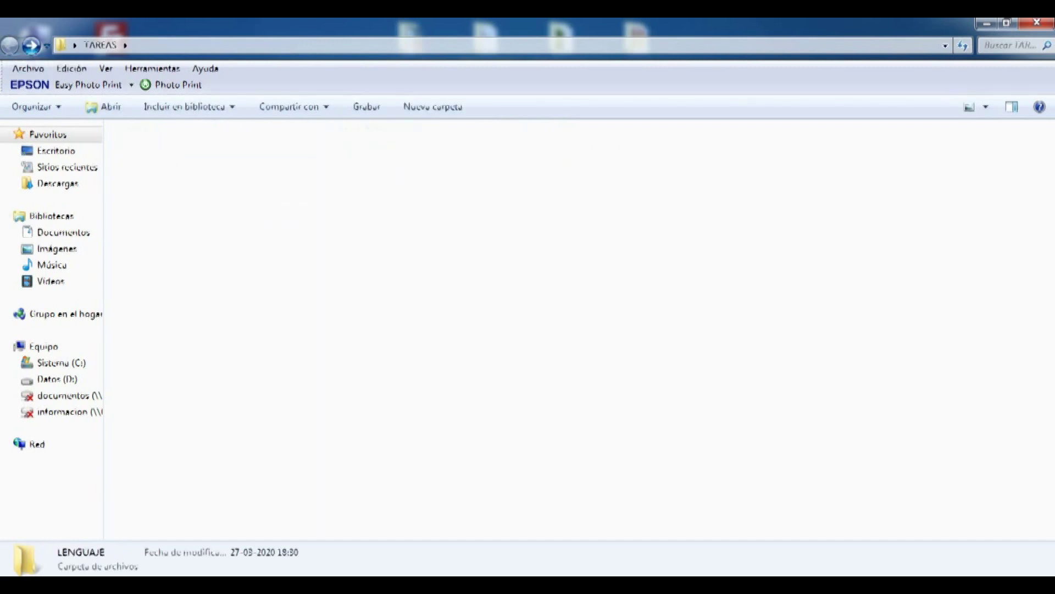
{"action": "right_click", "coordinate": [293, 273]}
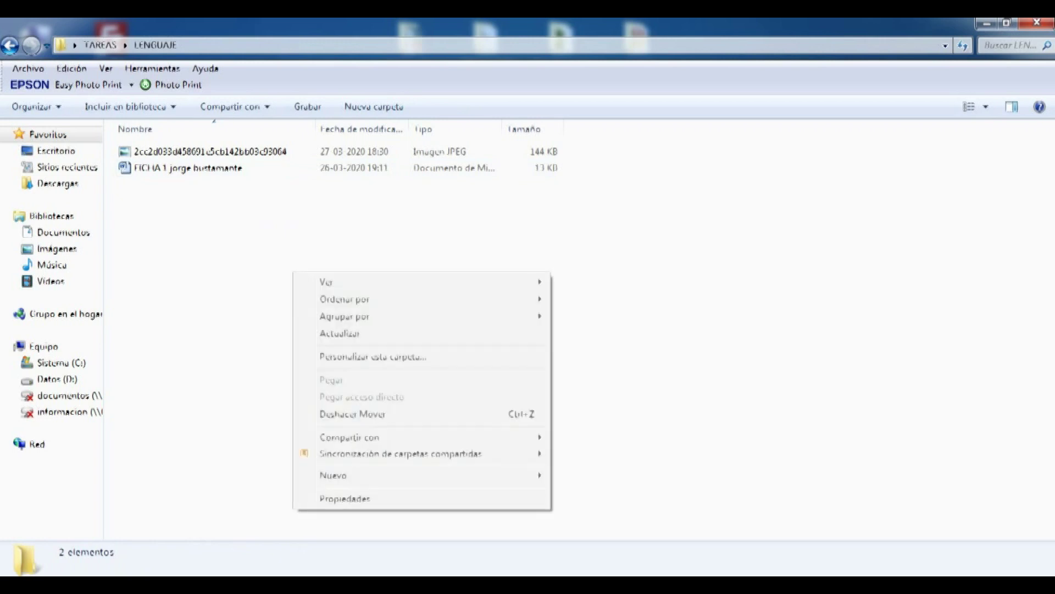
{"action": "mouse_move", "coordinate": [330, 281]}
{"action": "left_click", "coordinate": [614, 282]}
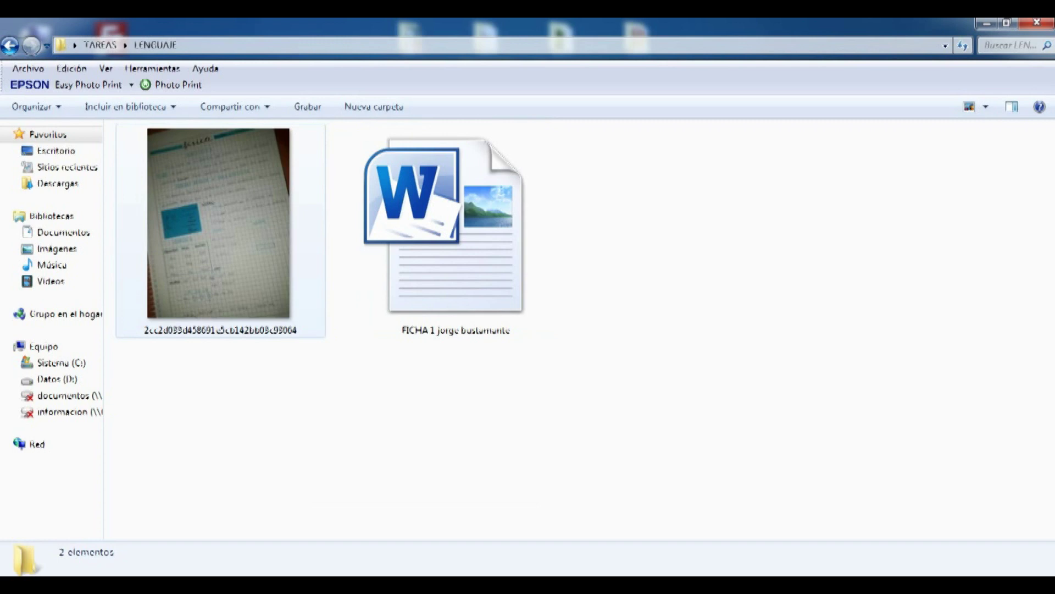
{"action": "left_click", "coordinate": [455, 231]}
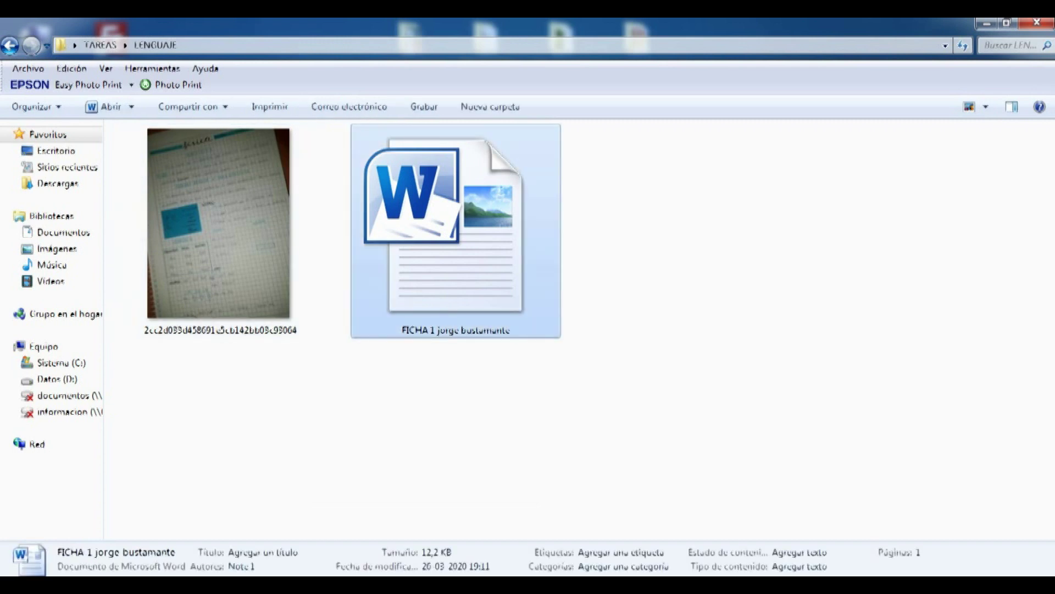
{"action": "left_click", "coordinate": [9, 45]}
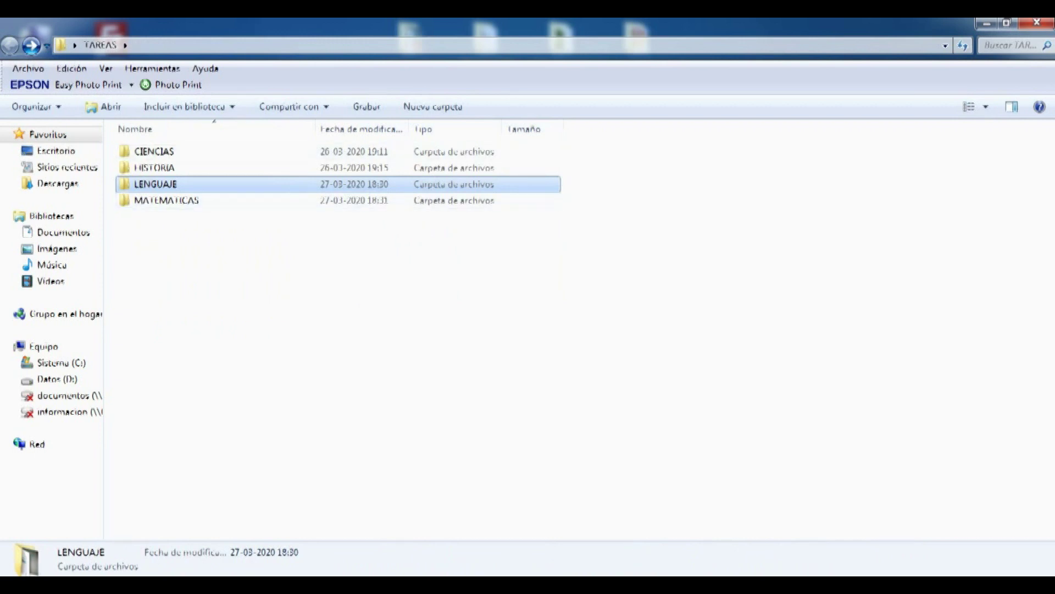
View MATEMATICAS with extra large icons, return to TAREAS, and minimize the Explorer window
{"action": "double_click", "coordinate": [166, 200]}
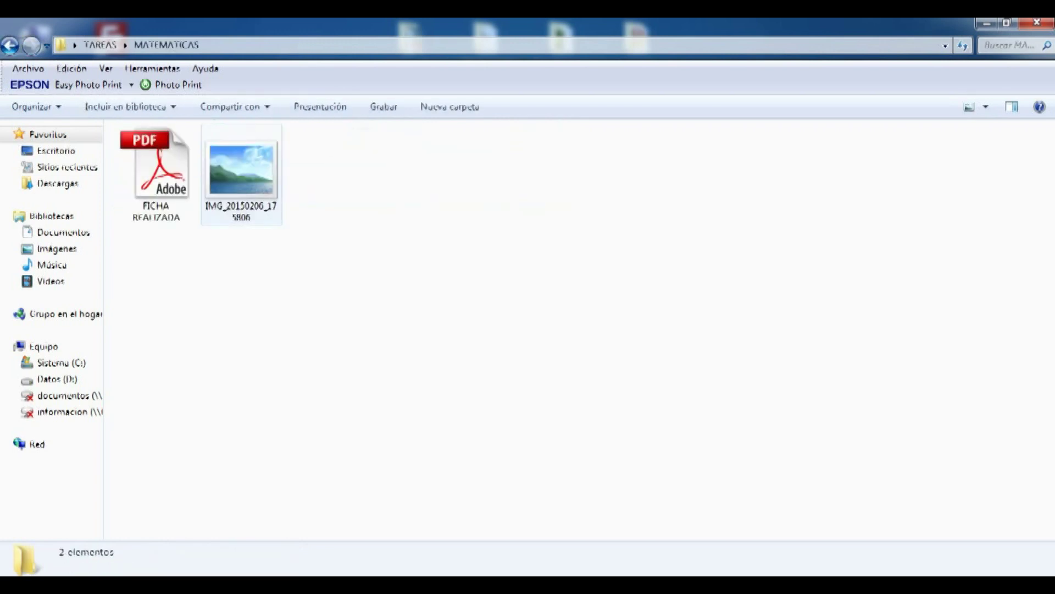
{"action": "right_click", "coordinate": [367, 219]}
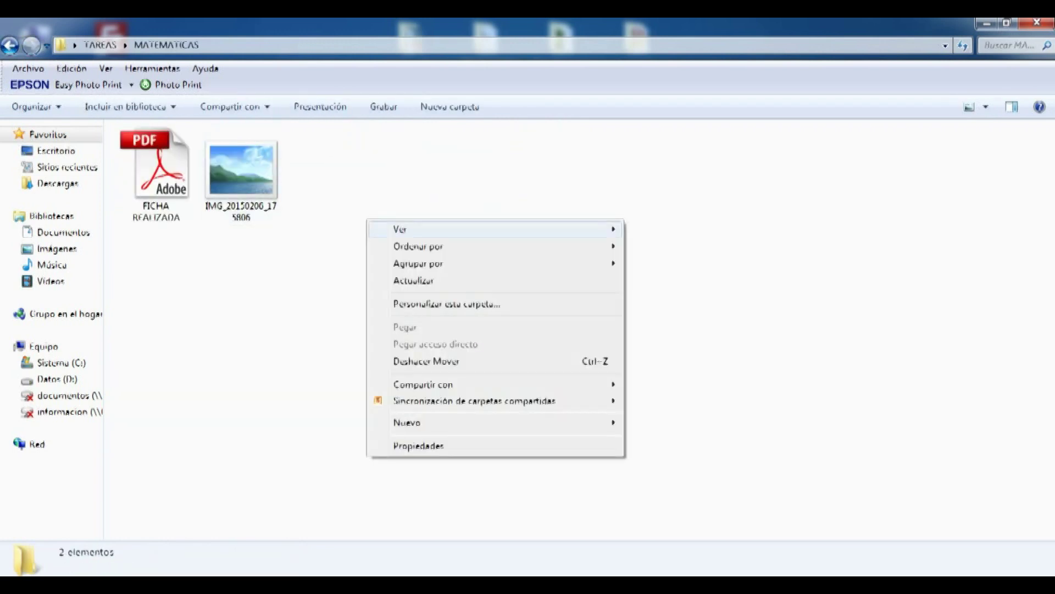
{"action": "mouse_move", "coordinate": [396, 226]}
{"action": "left_click", "coordinate": [676, 227]}
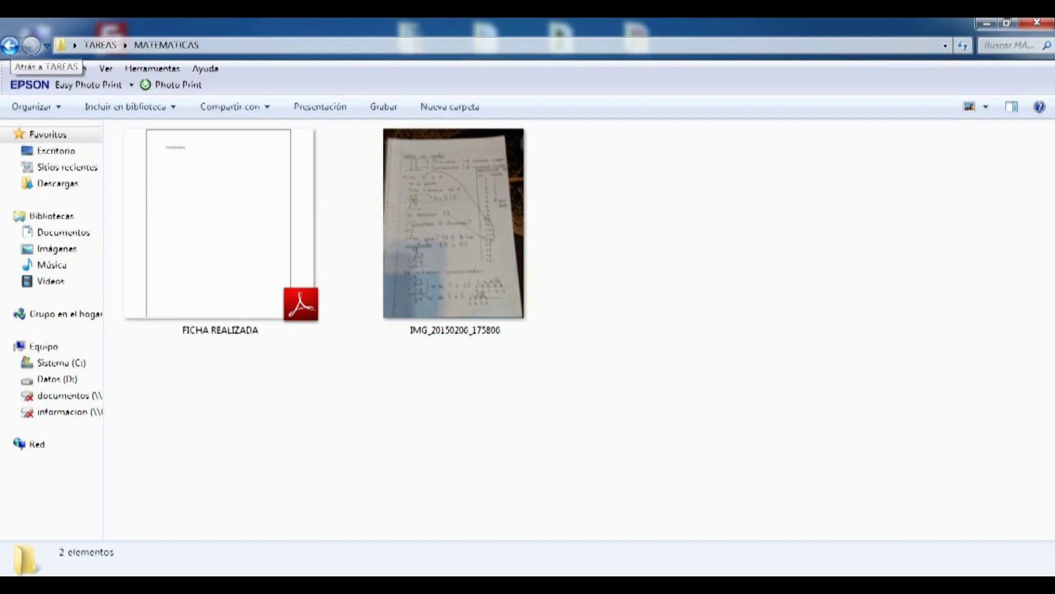
{"action": "left_click", "coordinate": [10, 45]}
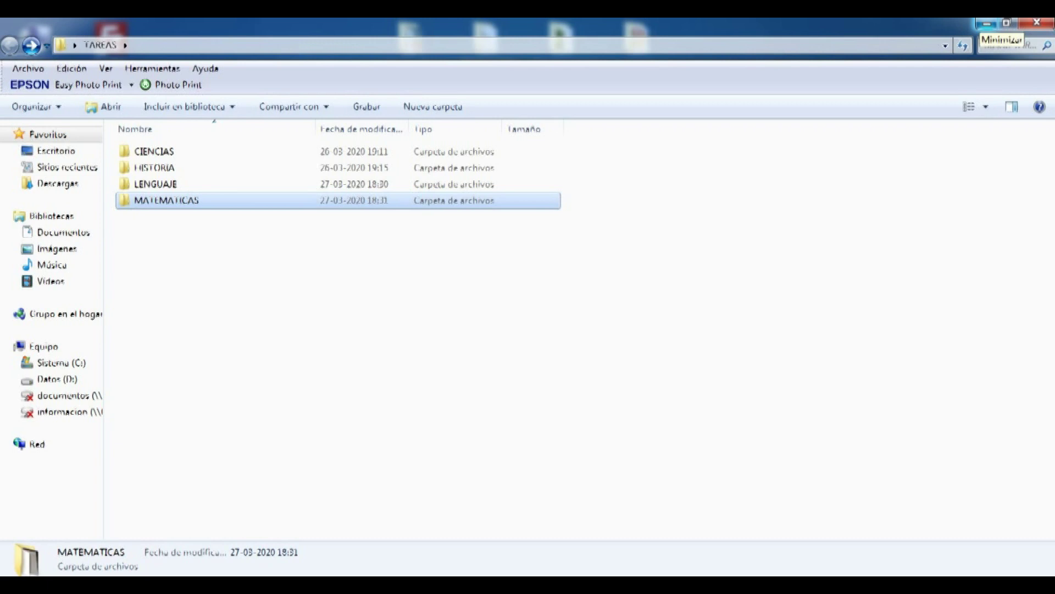
{"action": "left_click", "coordinate": [987, 24]}
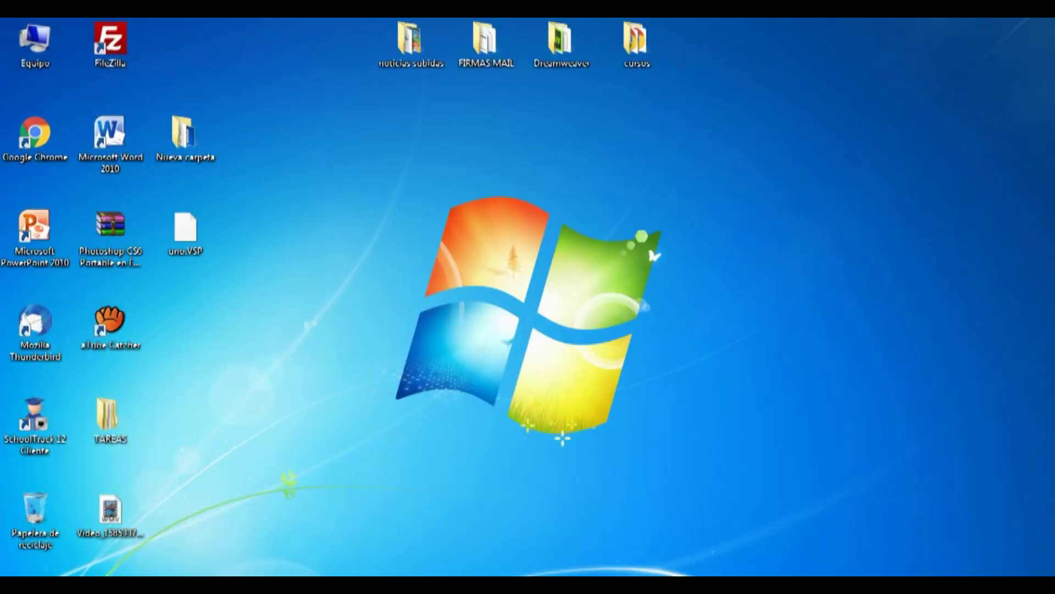
Switch back to Google Drive and open the Upload files picker for the student's folder
{"action": "key", "text": "alt+Tab"}
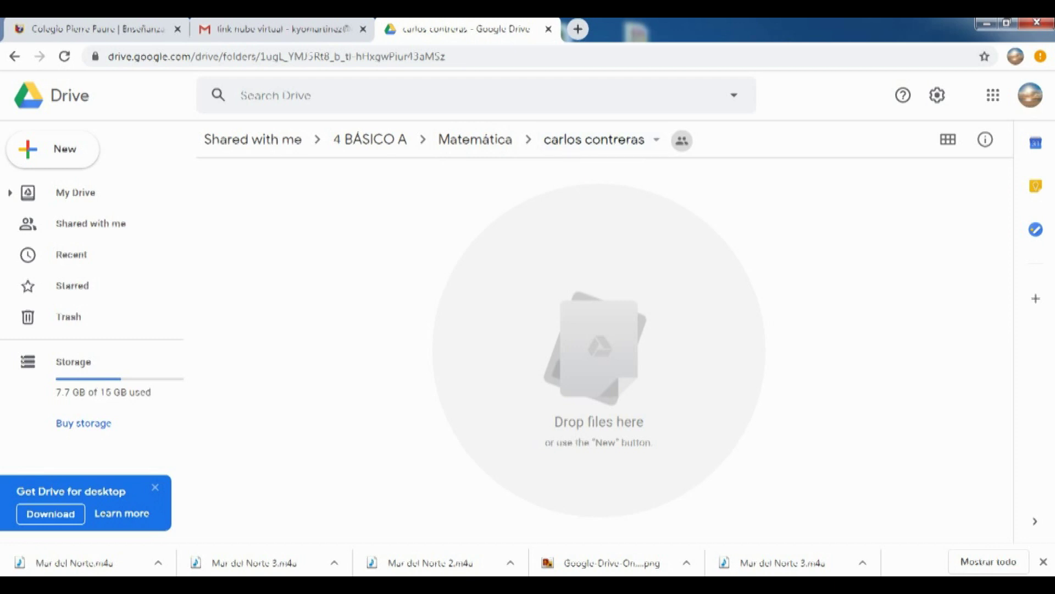
{"action": "left_click", "coordinate": [53, 149]}
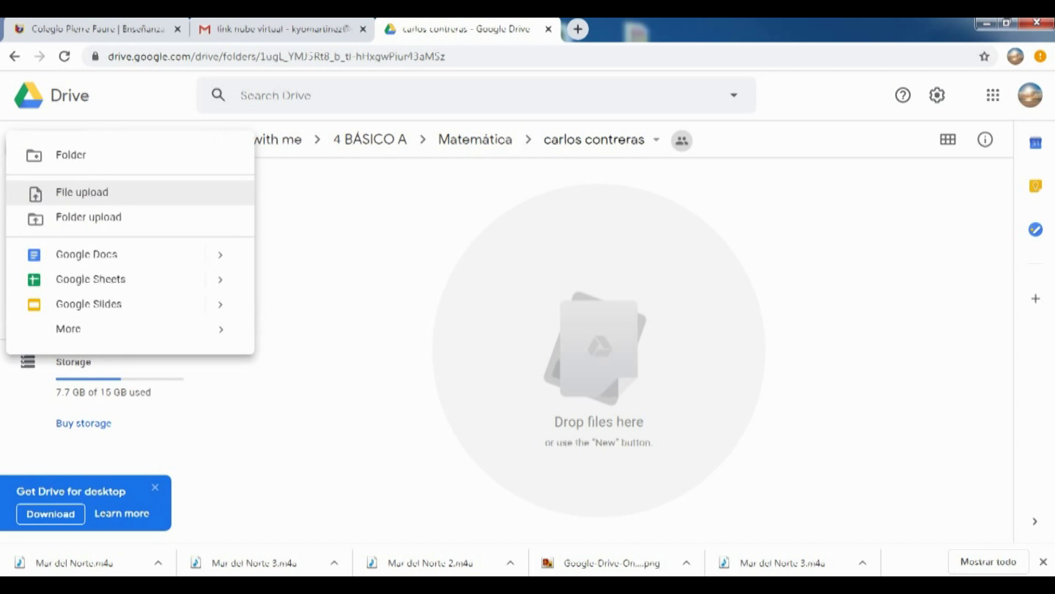
{"action": "key", "text": "Escape"}
{"action": "left_click", "coordinate": [602, 140]}
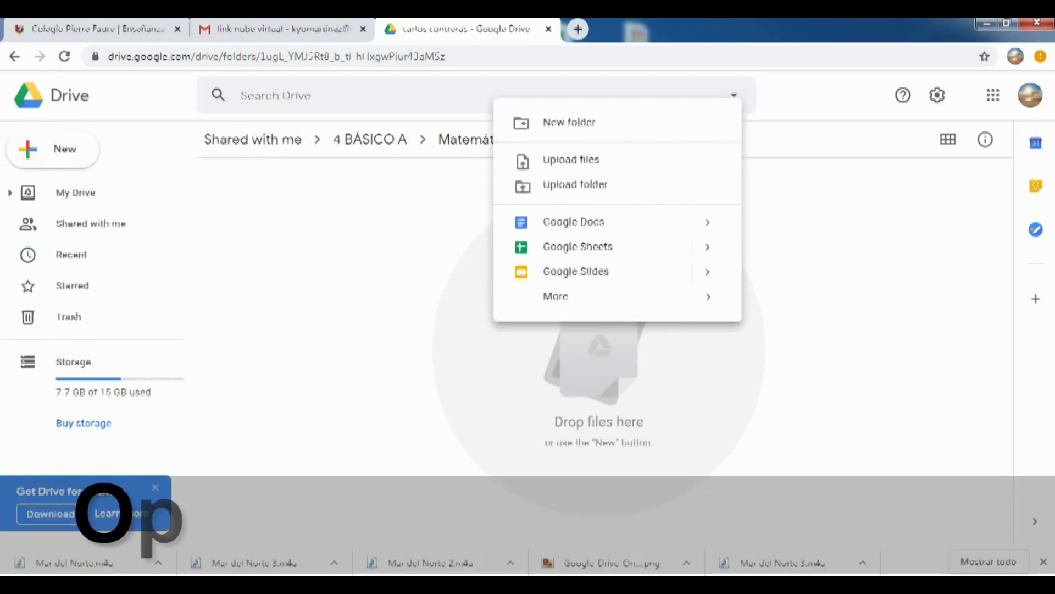
{"action": "key", "text": "Escape"}
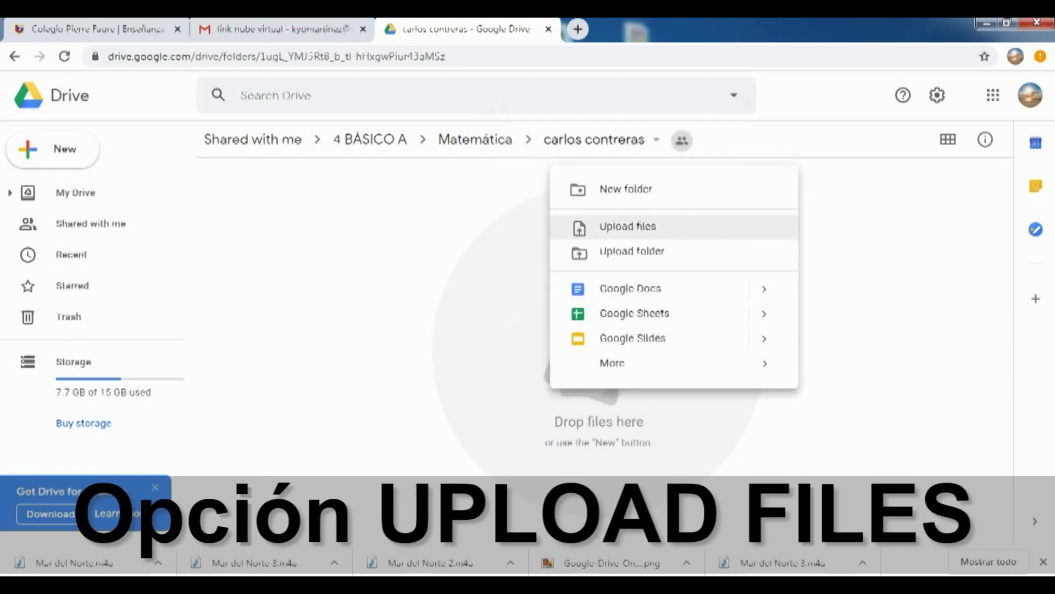
{"action": "key", "text": "Escape"}
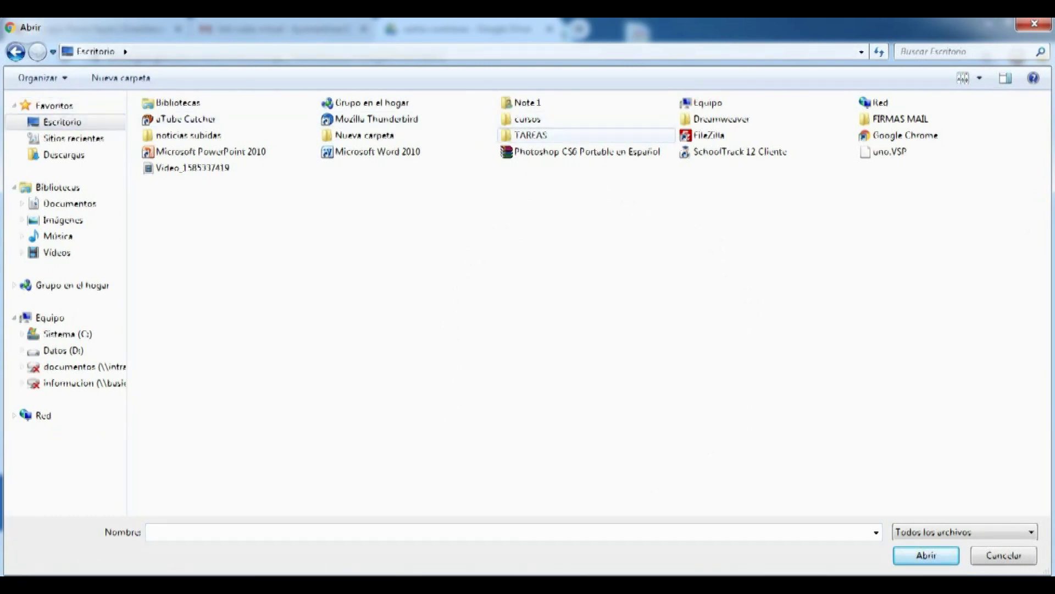
Upload FICHA REALIZADA.pdf and IMG_20150206_175806.jpg from TAREAS > MATEMATICAS, then preview the photo
{"action": "double_click", "coordinate": [531, 135]}
{"action": "double_click", "coordinate": [190, 172]}
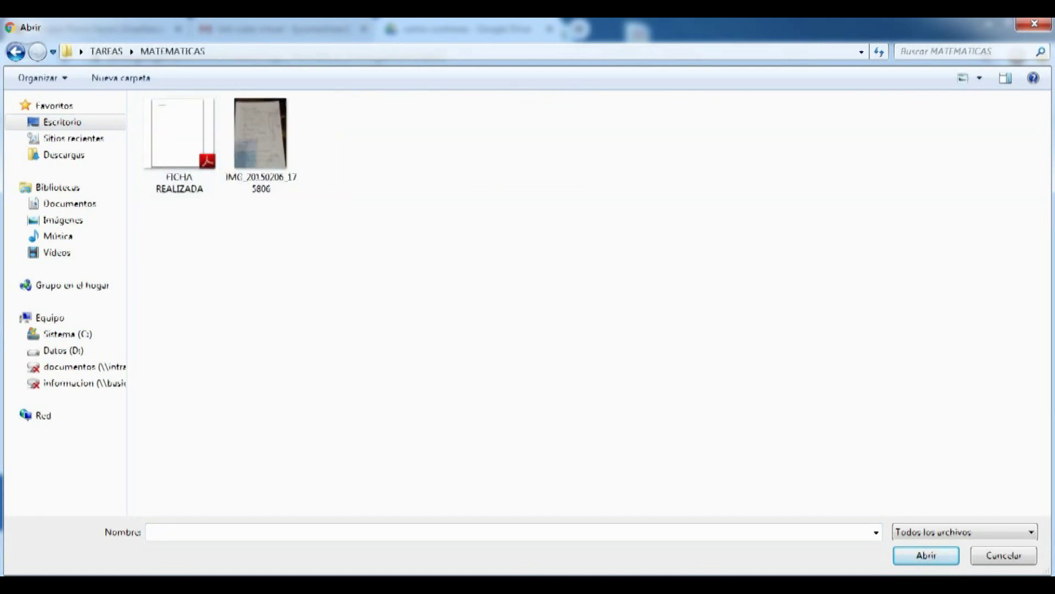
{"action": "left_click_drag", "start_coordinate": [319, 249], "coordinate": [183, 129]}
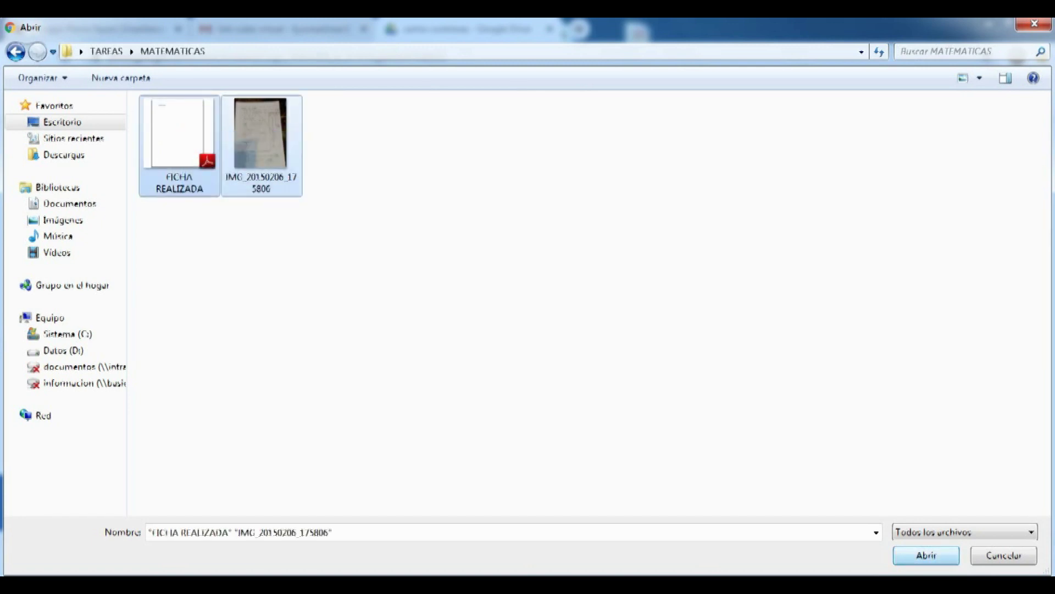
{"action": "left_click", "coordinate": [926, 555]}
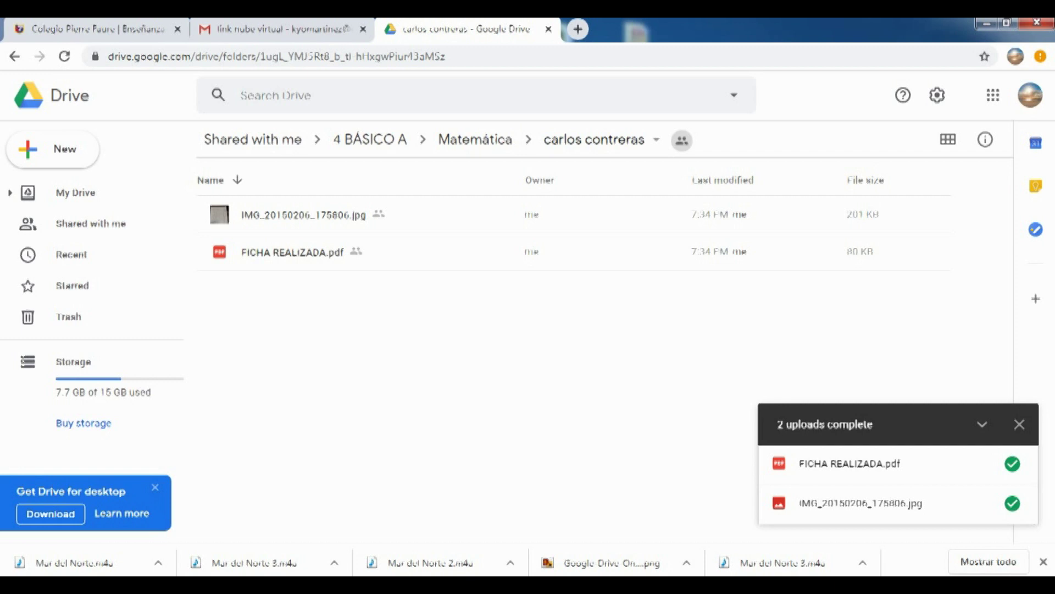
{"action": "double_click", "coordinate": [304, 214]}
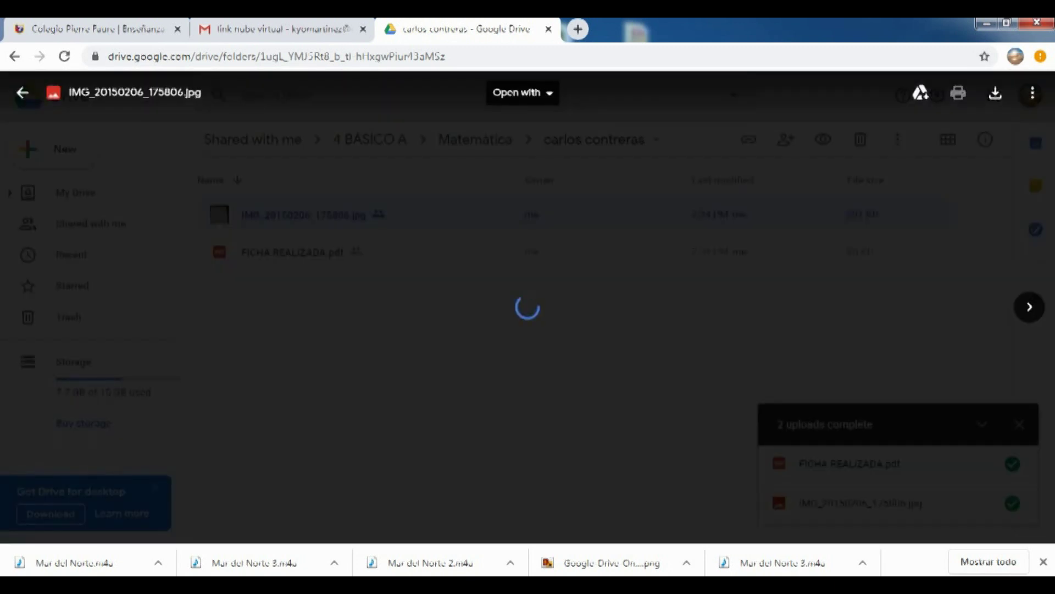